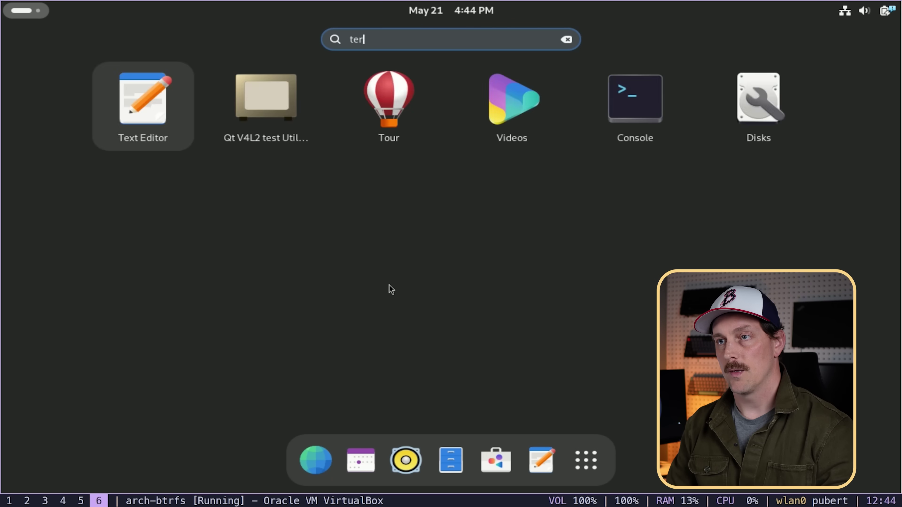
Step: Launch the terminal, run 'sudo pacman -S i3', and submit the password to start installing
type("minal")
key("Return")
type("sudo pacman -S ")
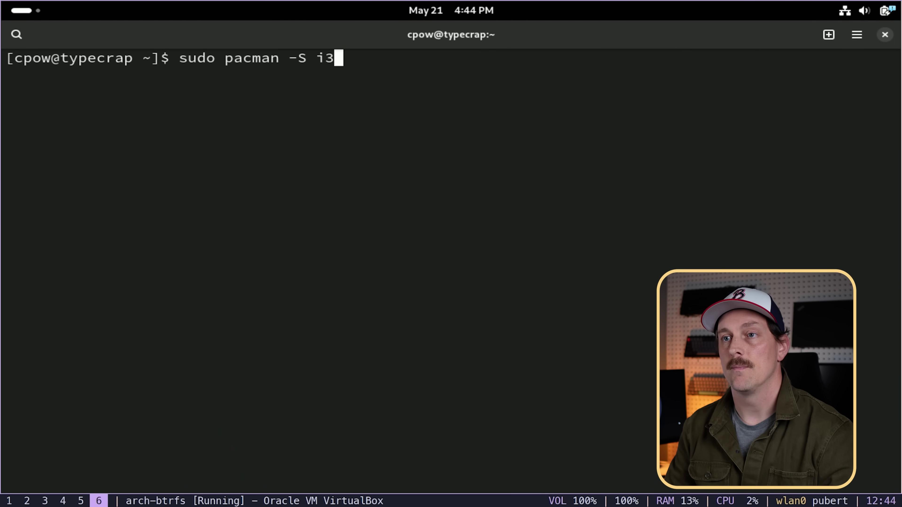
type("i3")
key("Return")
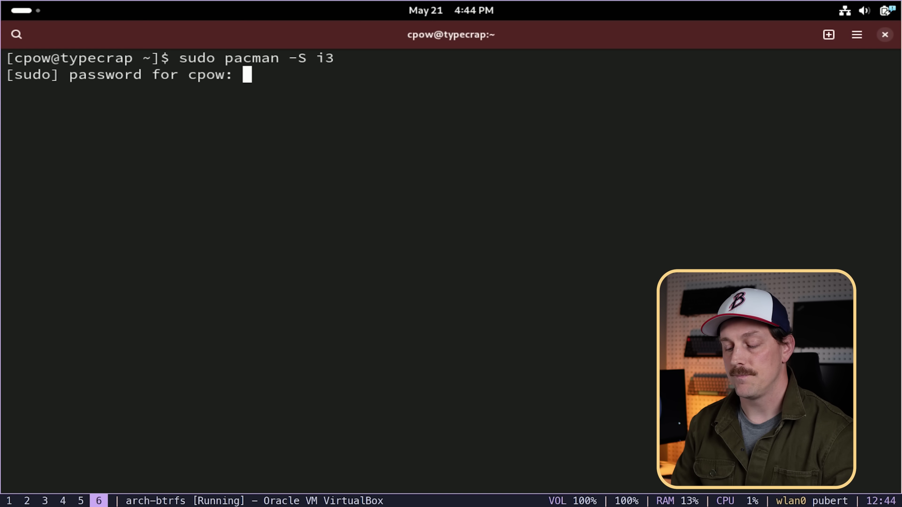
key("Return")
key("Return")
key("Return")
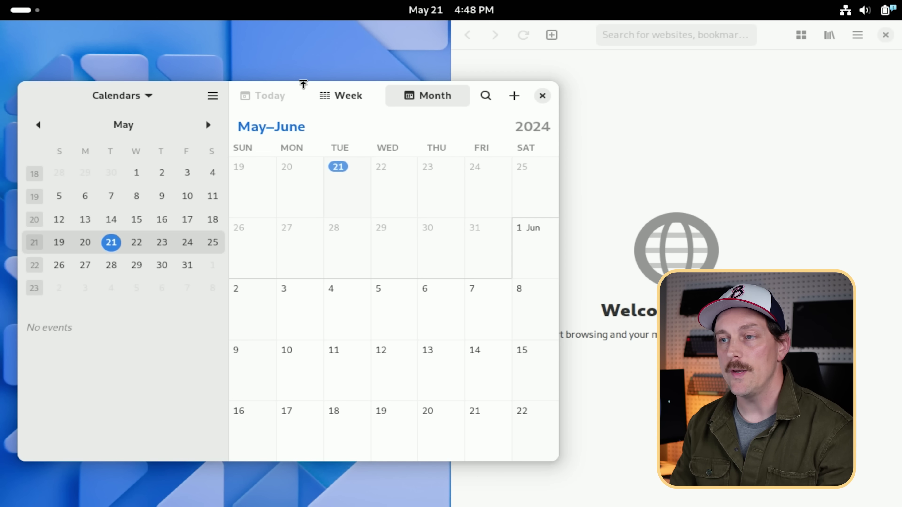
Step: Drag the Calendar and browser out of their tiles into overlapping floating windows, Calendar on top
left_click_drag(303, 84, 1, 131)
left_click_drag(569, 33, 374, 72)
left_click(322, 26)
double_click(322, 23)
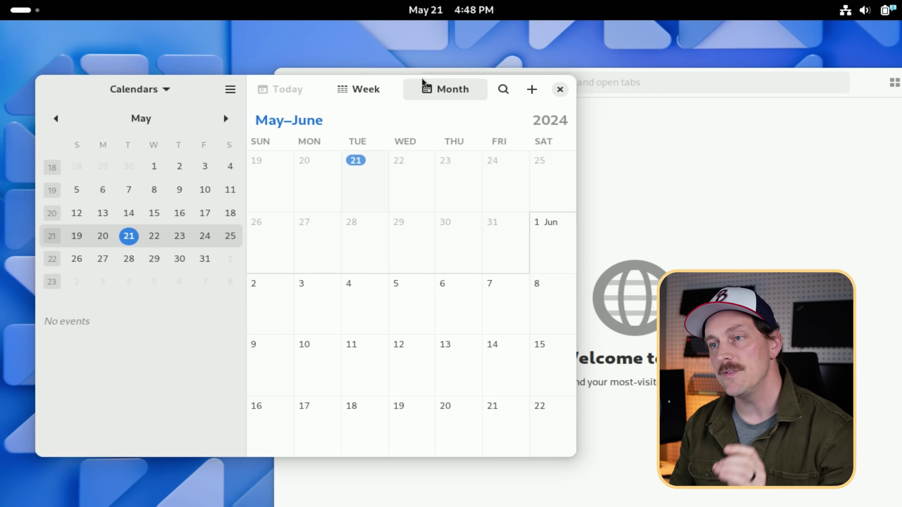
left_click(605, 133)
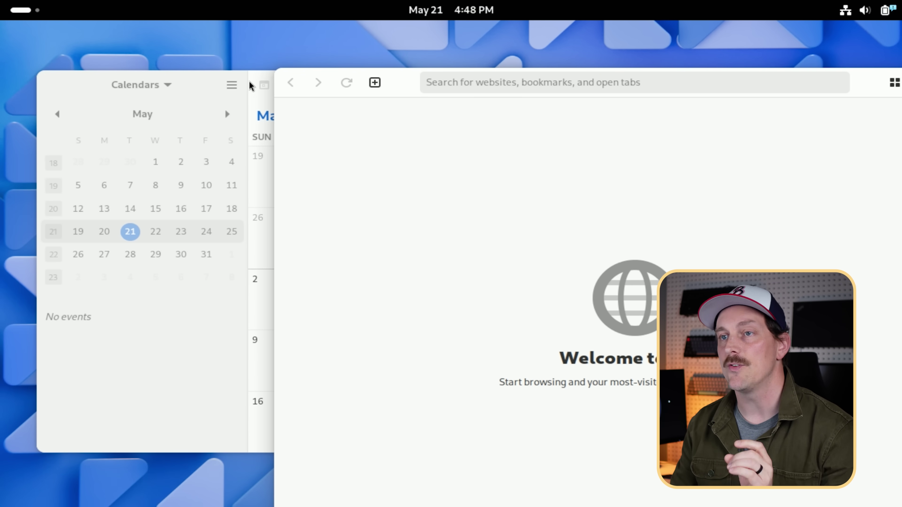
left_click(254, 89)
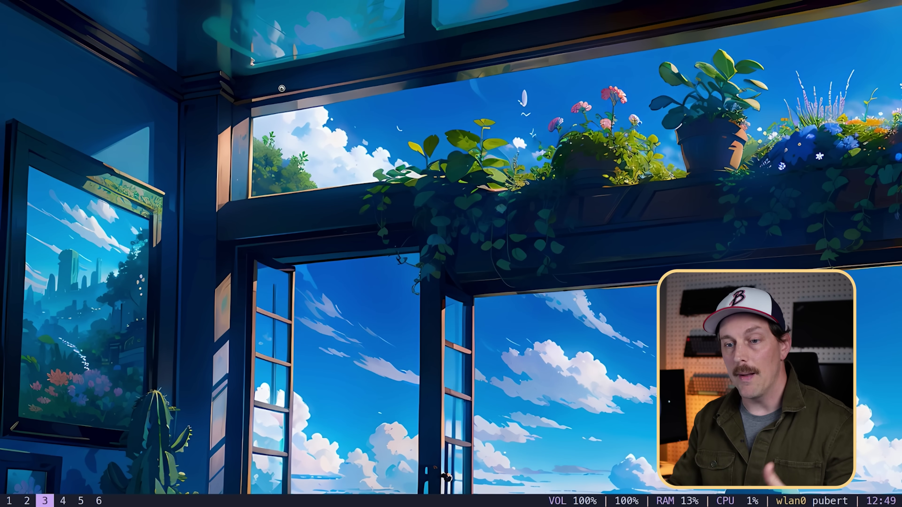
Step: Open a terminal, then launch Firefox with the 'fire' launcher entry beside it
key("super+Return")
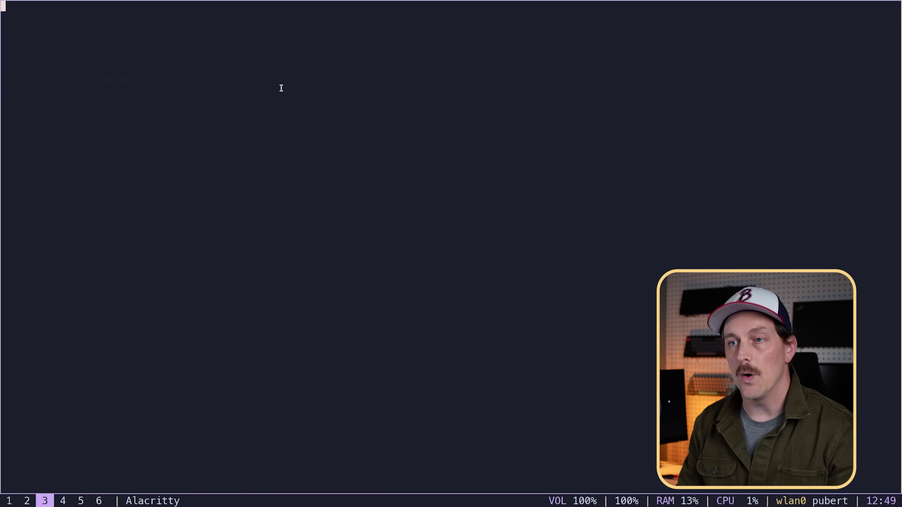
key("super+p")
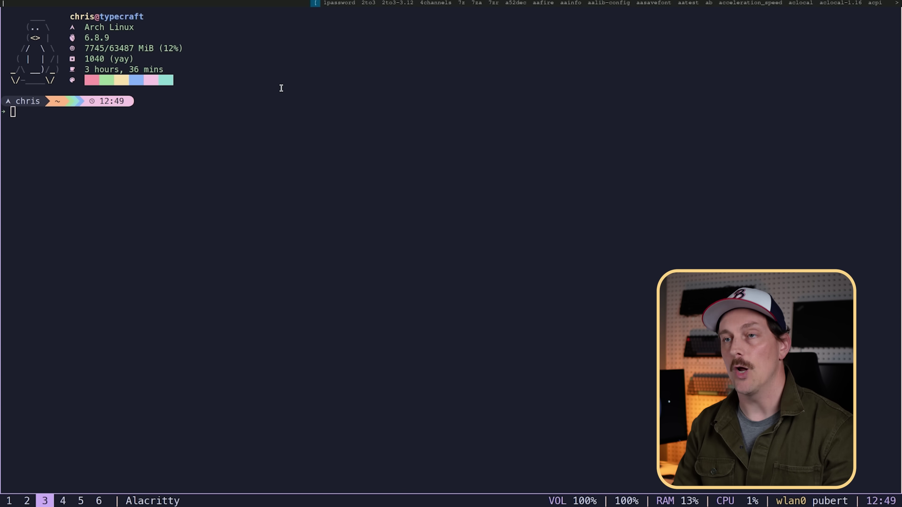
type("fire")
key("Return")
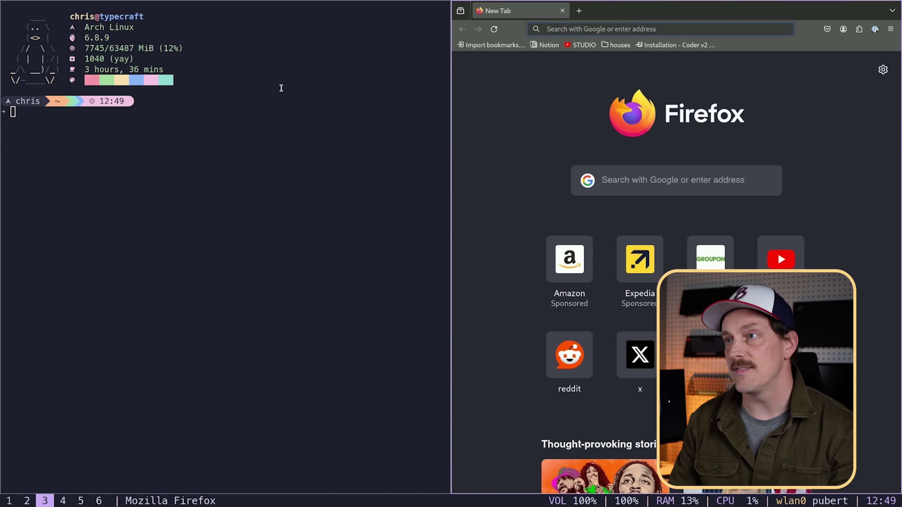
Step: Switch to tabbed layout and flip focus between the terminal and Firefox tabs
key("super+w")
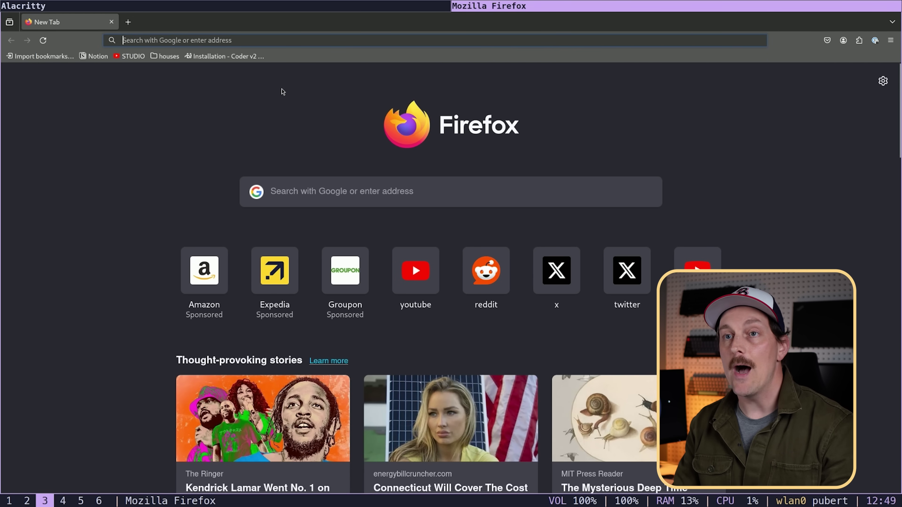
key("super+h")
key("super+l")
key("super+h")
key("super+l")
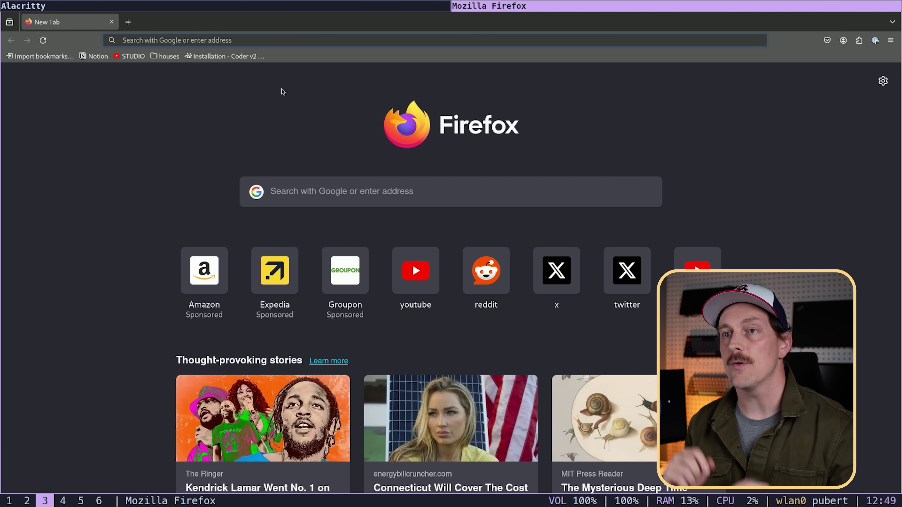
key("super+h")
Step: Return to split layout and add a second terminal as a full-width bottom row
key("super+e")
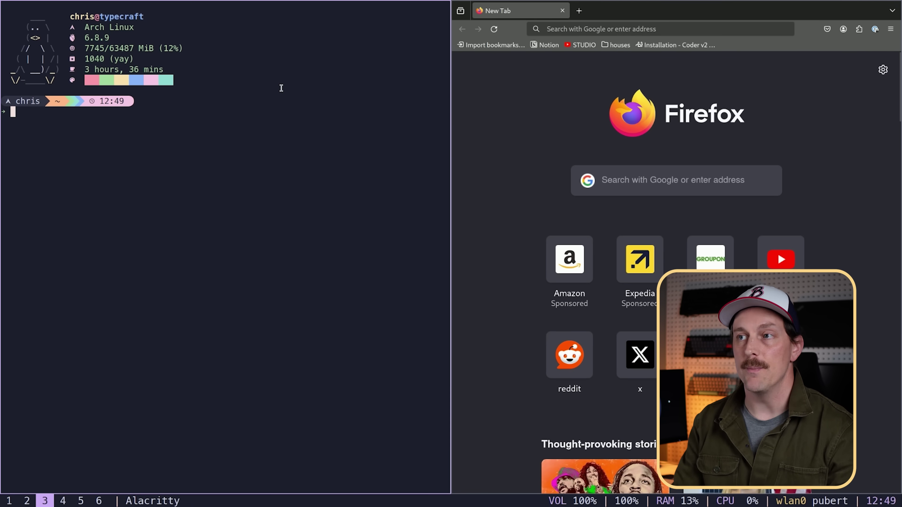
key("super+l")
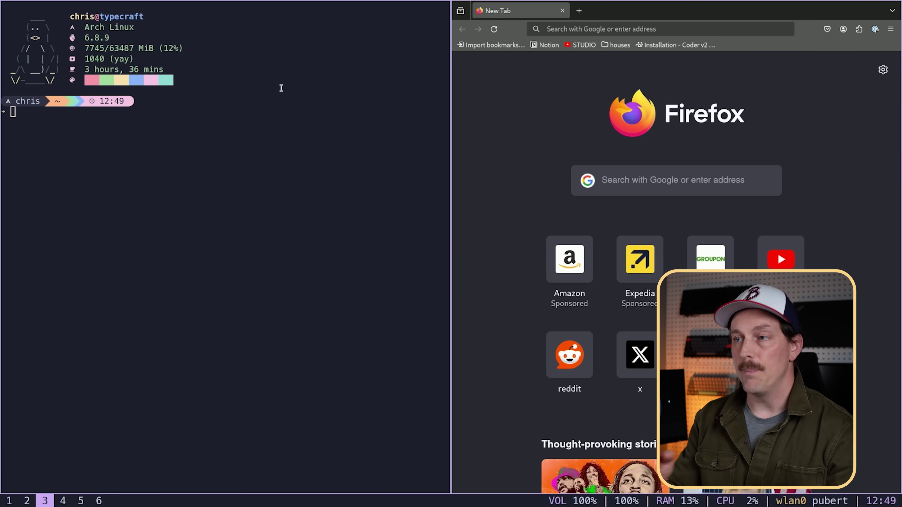
key("super+Return")
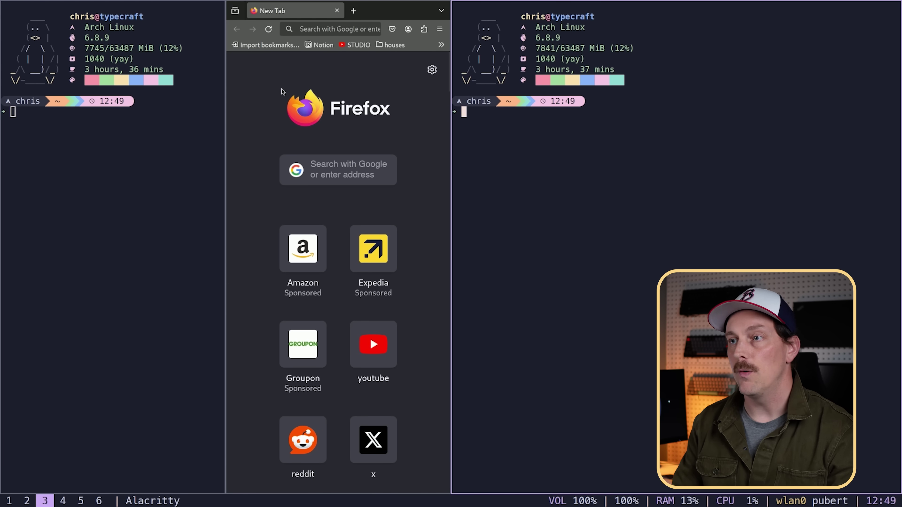
key("super+shift+j")
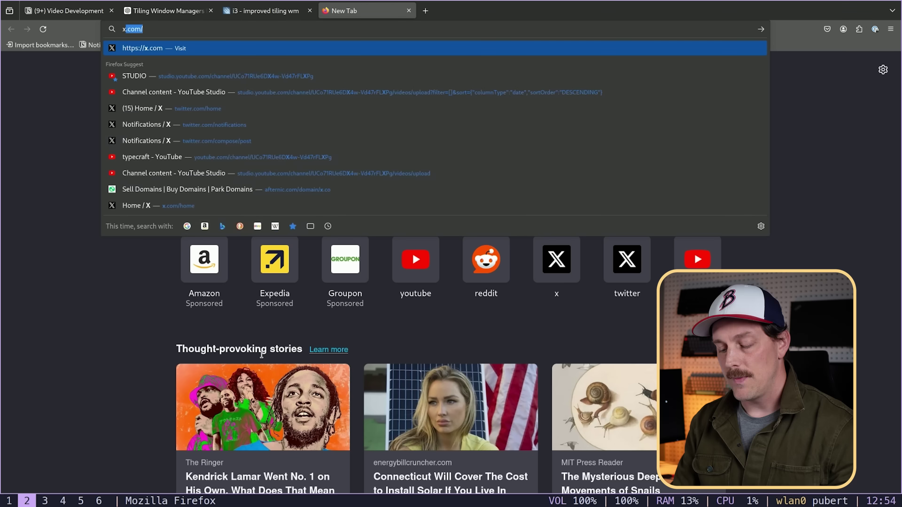
Step: Submit the xorg search from the Firefox address bar
key("Return")
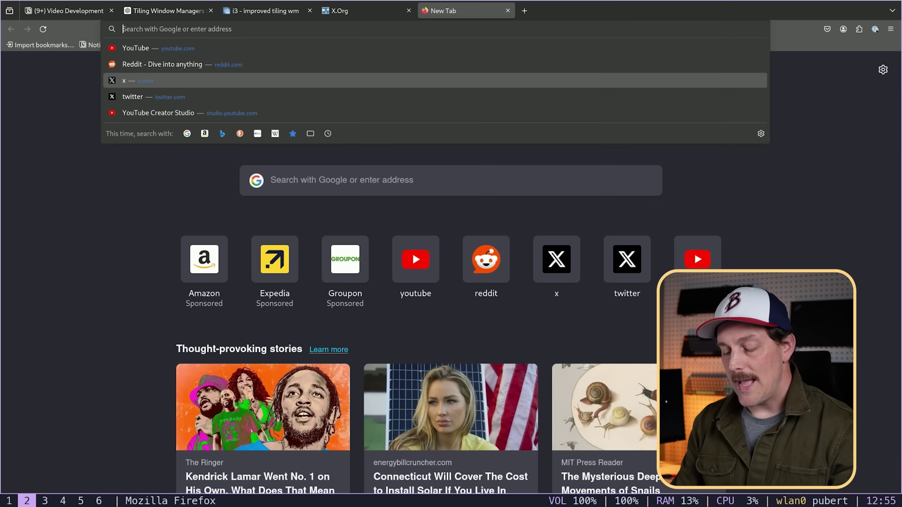
Step: Search for 'wayland' and open the wayland.freedesktop.org homepage result
type("wayland")
key("Return")
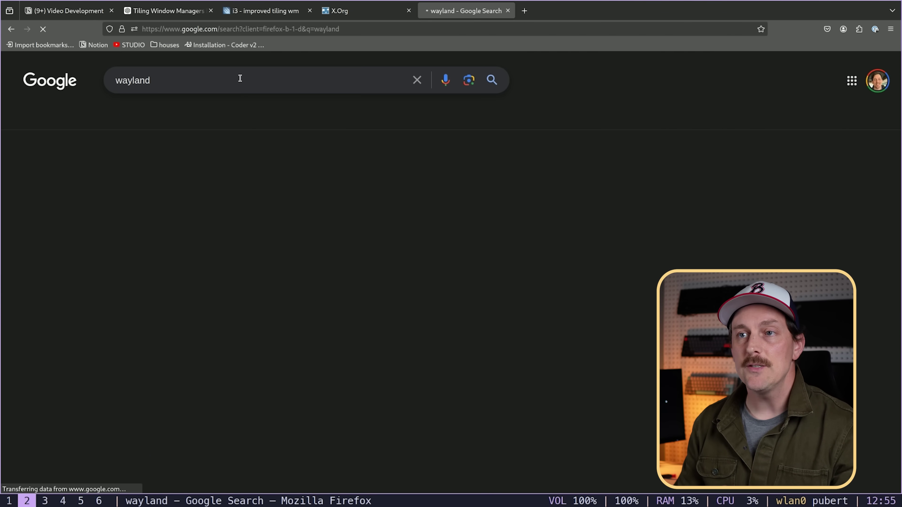
left_click(136, 254)
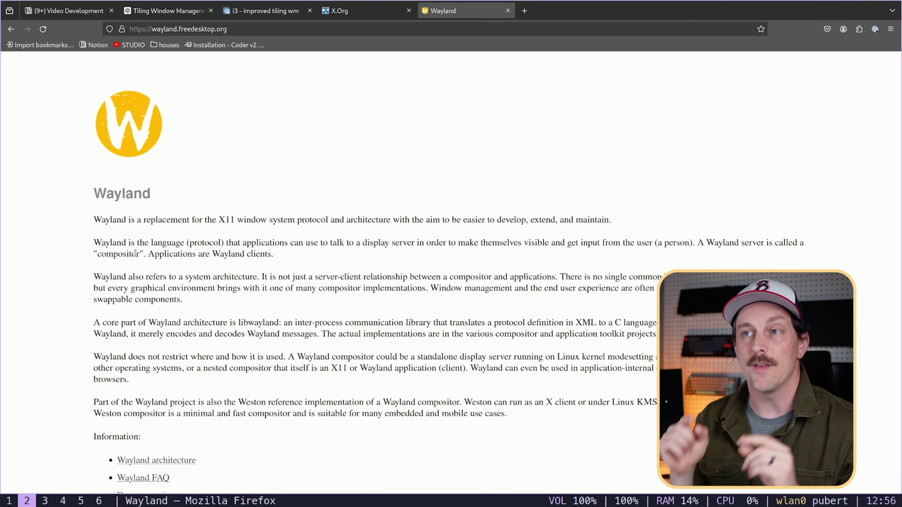
Step: In a new tab, search for 'sway'
key("ctrl+t")
type("sway w")
key("Return")
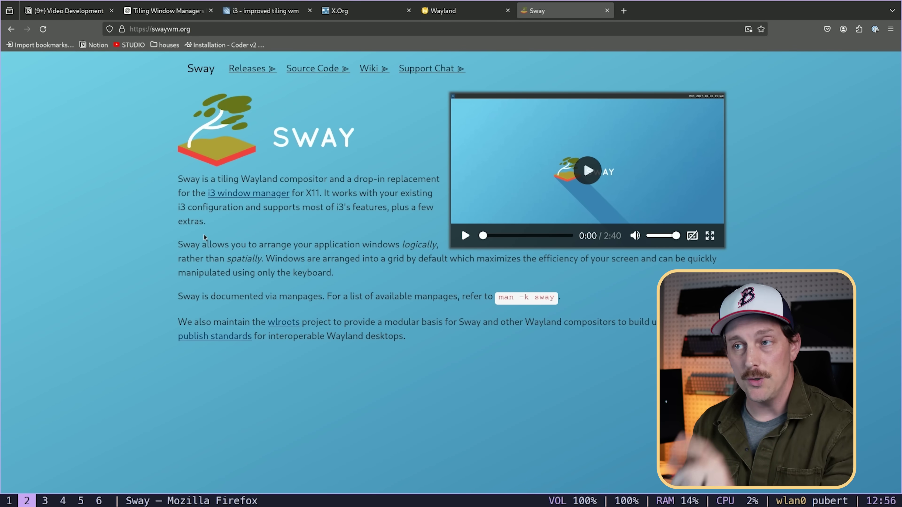
Step: In a new tab, search 'hyprland' and open the hyprland.org result
key("ctrl+t")
type("hyprland")
key("Return")
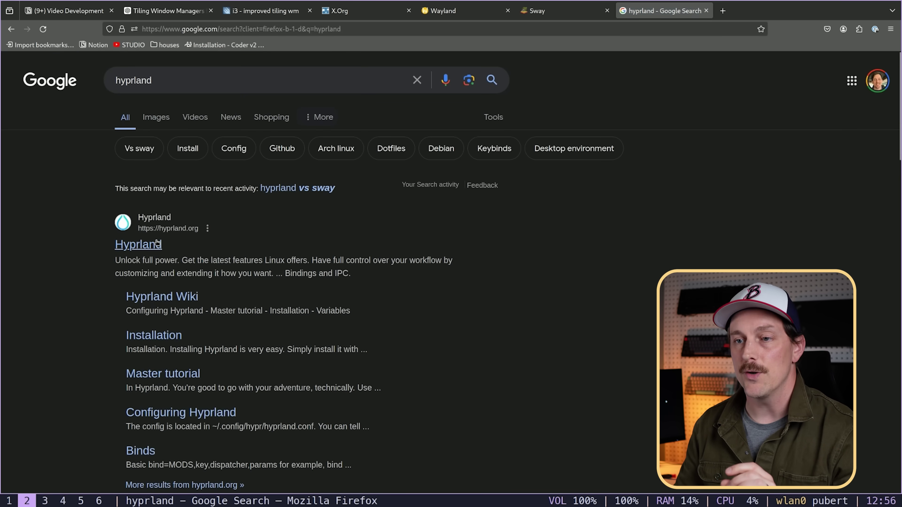
left_click(156, 244)
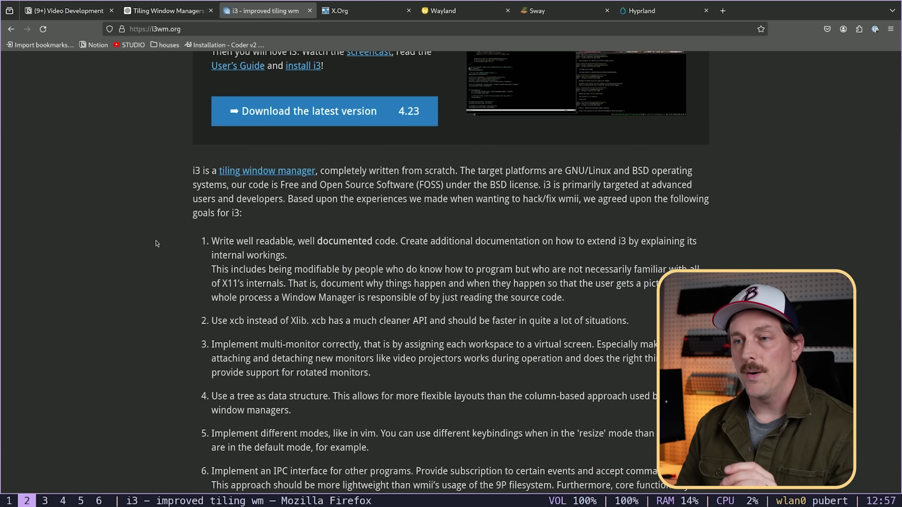
Step: Switch to workspace 6, unlock the Arch VM with the password, and close the Calendar window
scroll(156, 241, "up", 5)
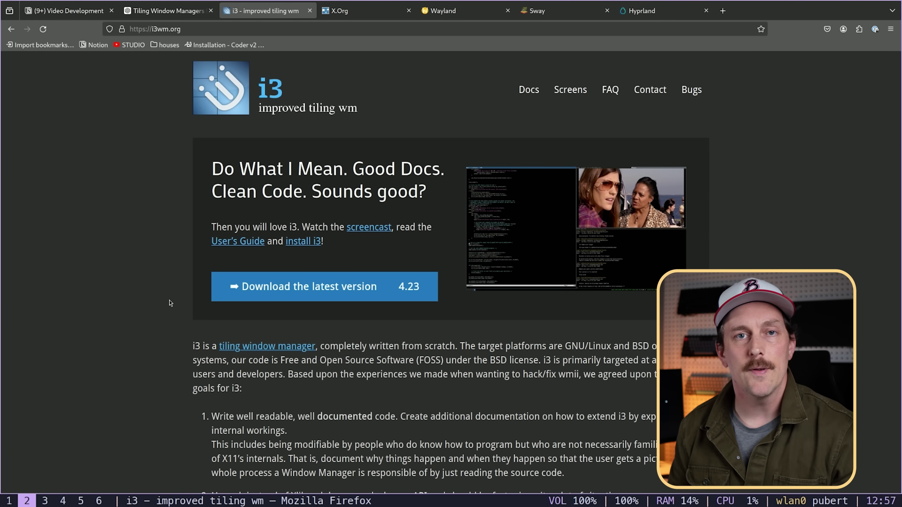
key("super+6")
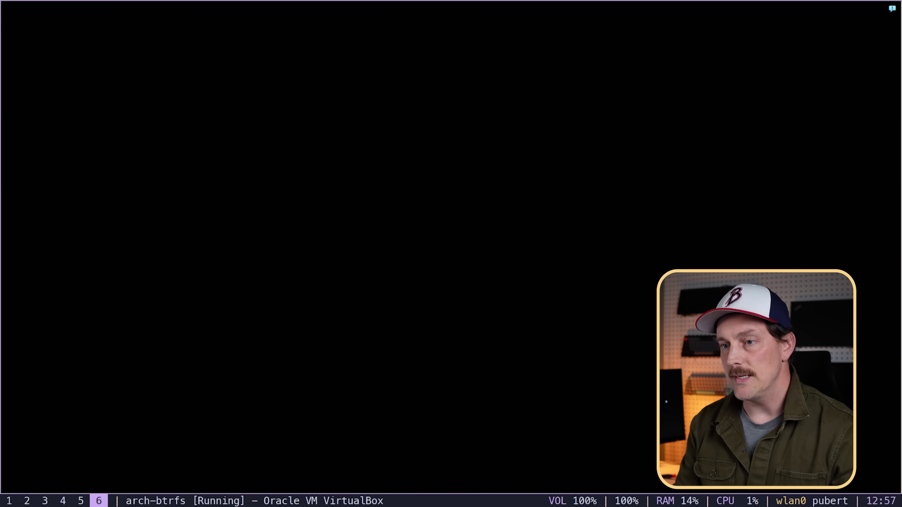
key("super+f")
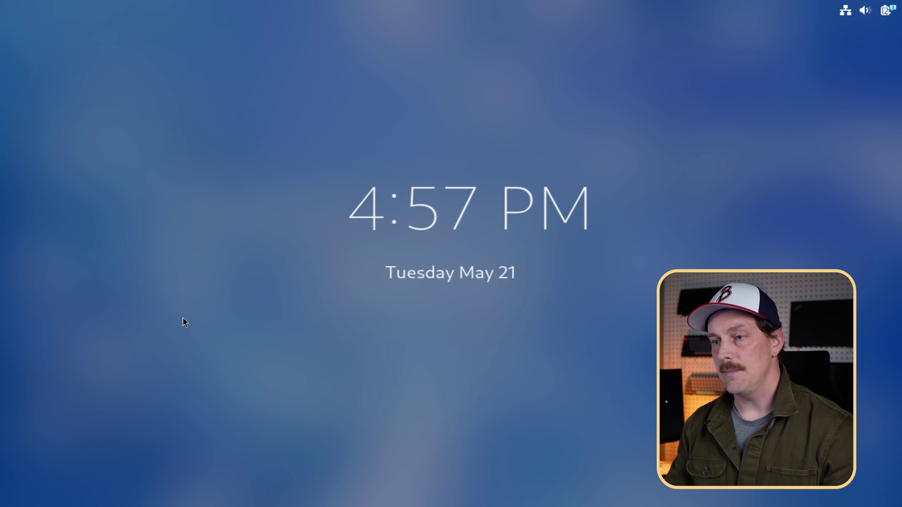
type("••")
type("•••••")
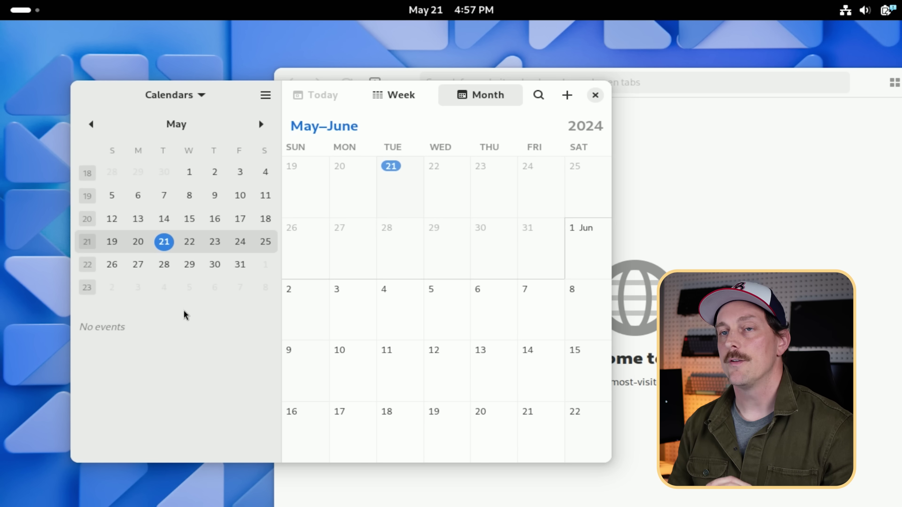
left_click(596, 95)
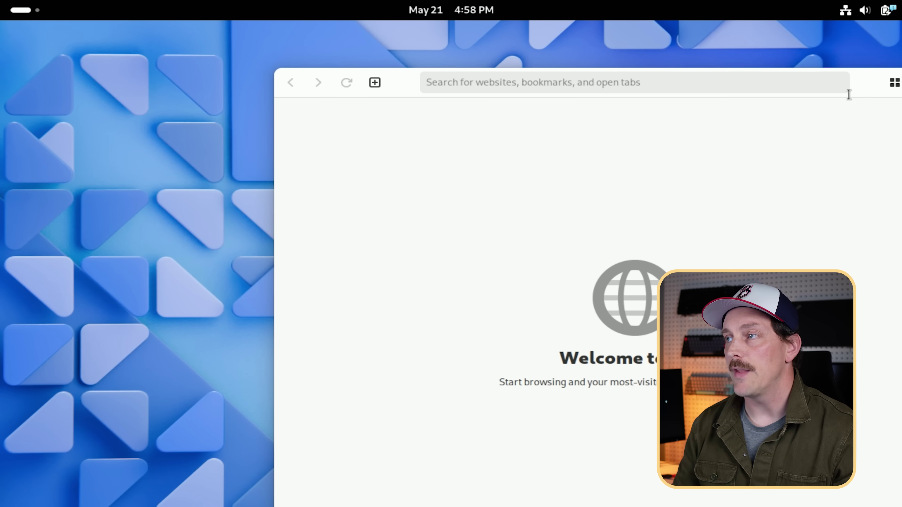
left_click_drag(867, 92, 584, 70)
Step: Close the browser window and choose Log Out from the quick settings power options
left_click(709, 65)
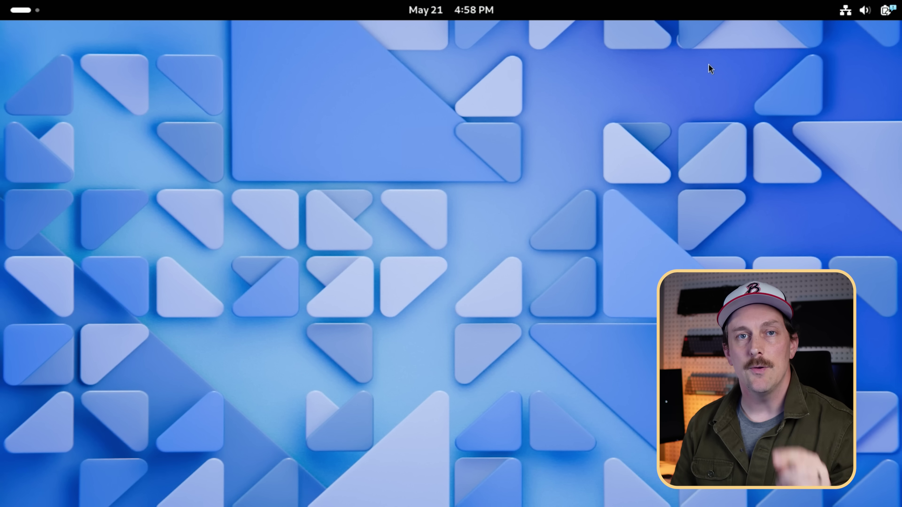
left_click(852, 8)
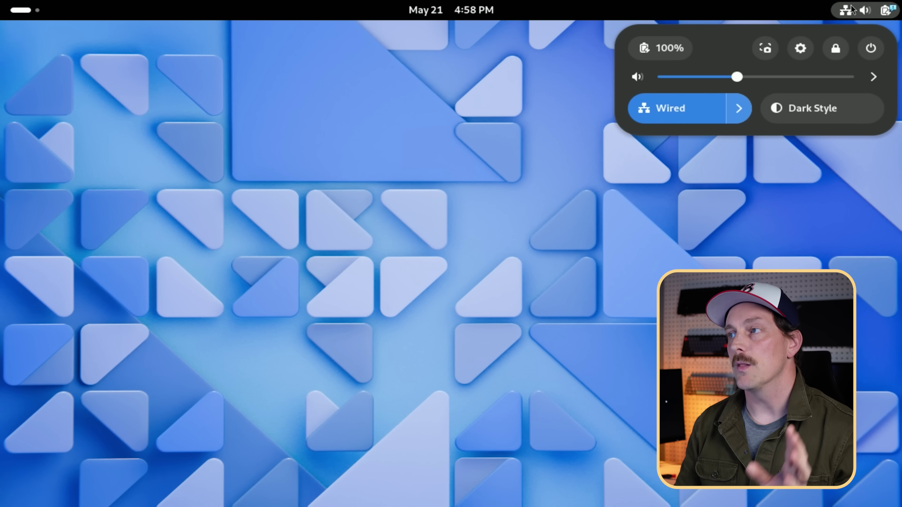
left_click(870, 48)
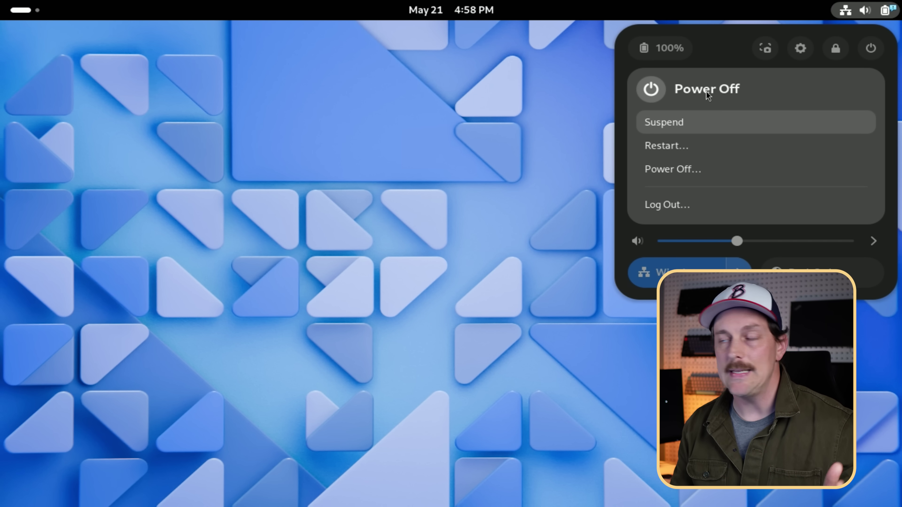
left_click(675, 212)
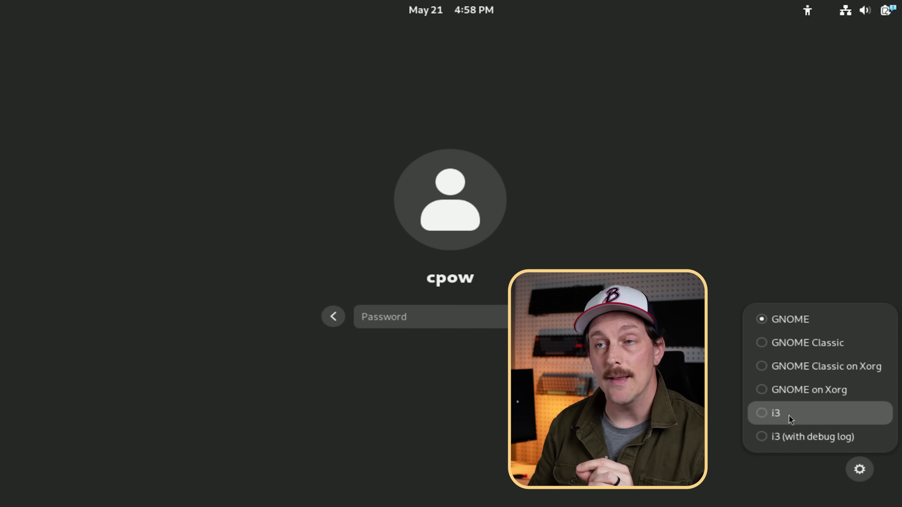
Step: Select the i3 session and sign in with the account password
left_click(789, 419)
type("********")
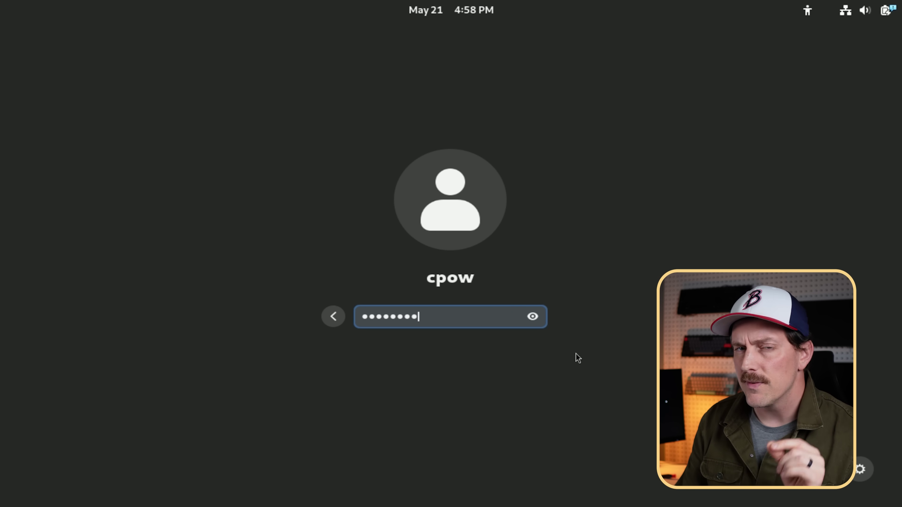
key("Return")
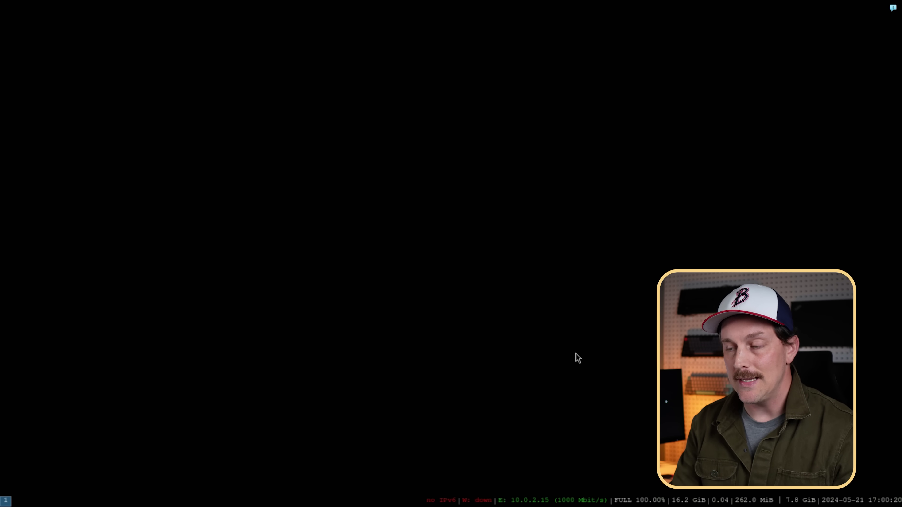
Step: Use Mod+Shift+E to raise i3's exit-session confirmation bar
key("super+shift+e")
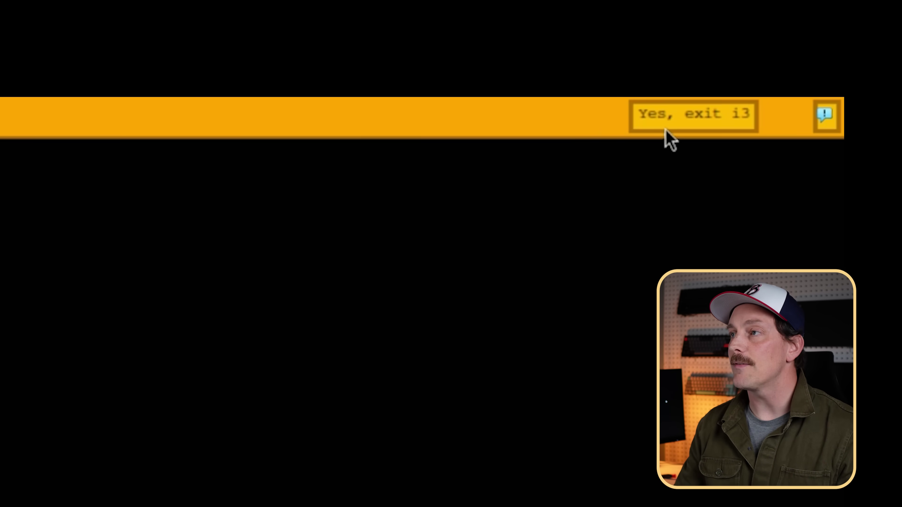
Step: Confirm 'Yes, exit i3' in the orange nagbar to end the X session
left_click(666, 128)
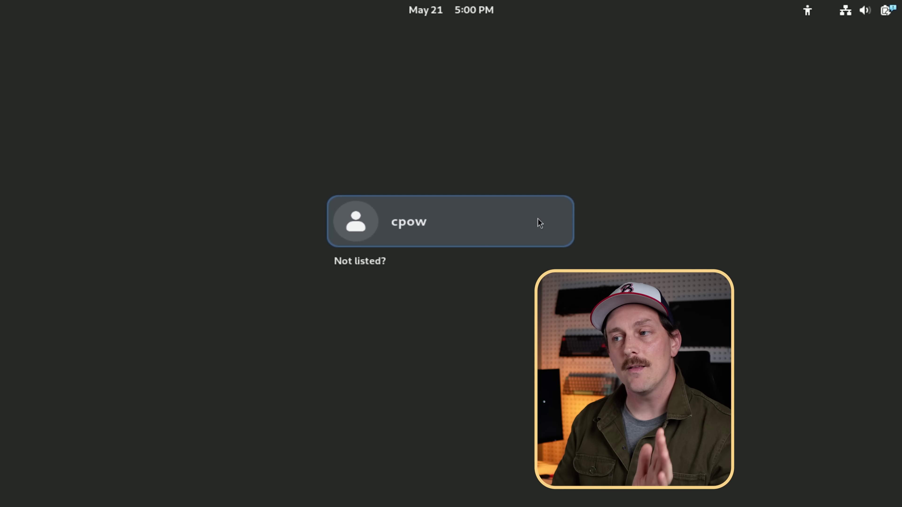
Step: At GDM, select the account, choose the GNOME session, and log in with the account password
left_click(540, 219)
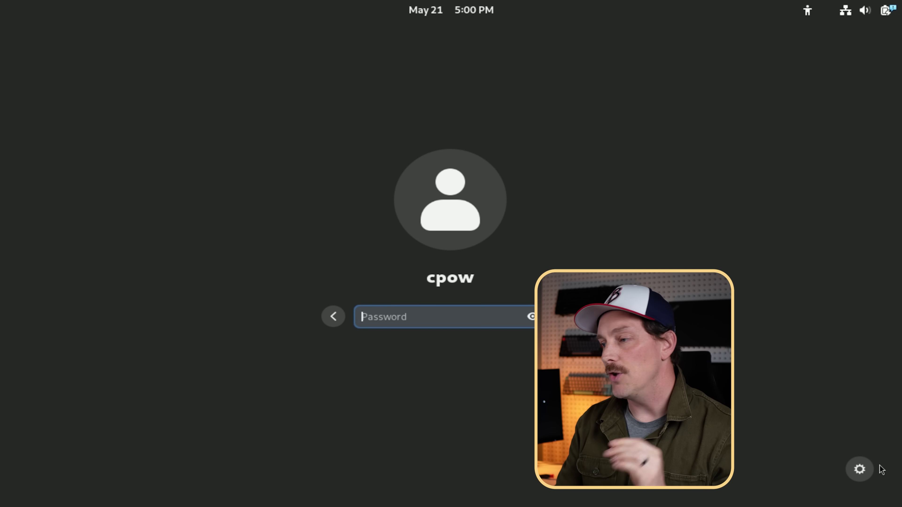
left_click(860, 470)
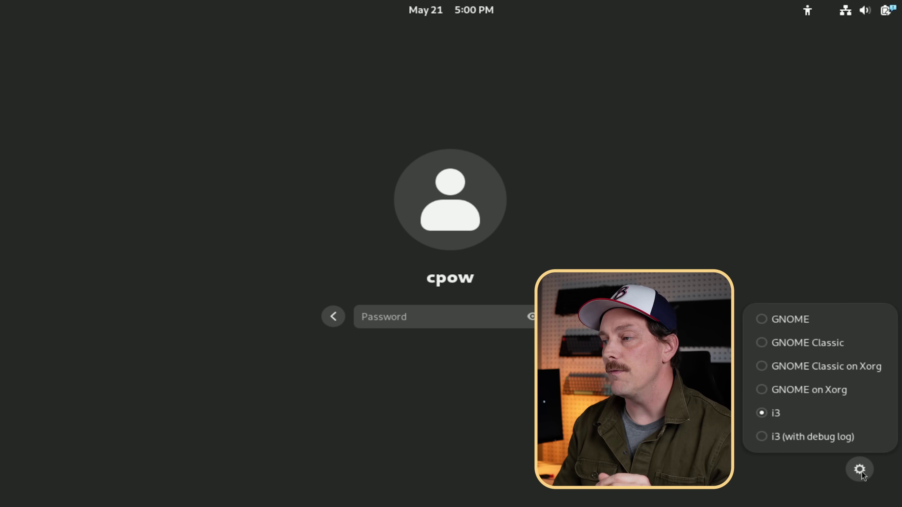
left_click(812, 321)
type("••••••••")
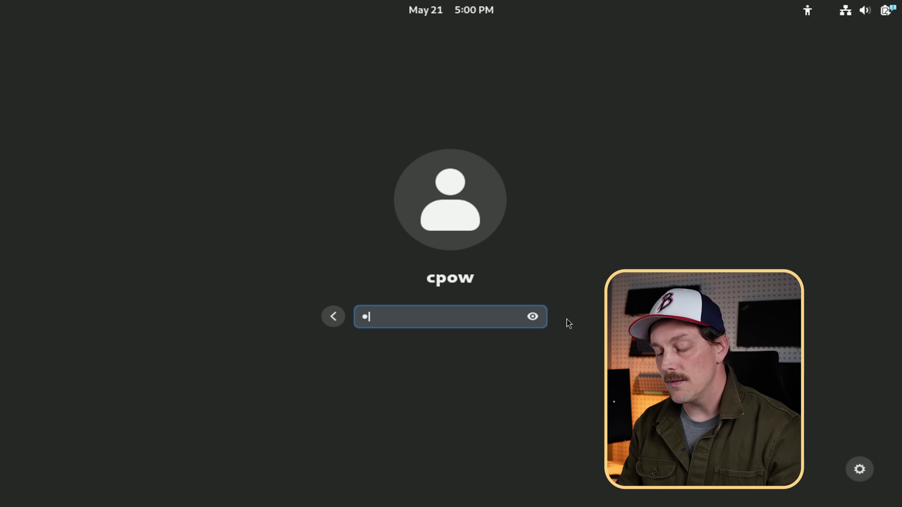
key("Return")
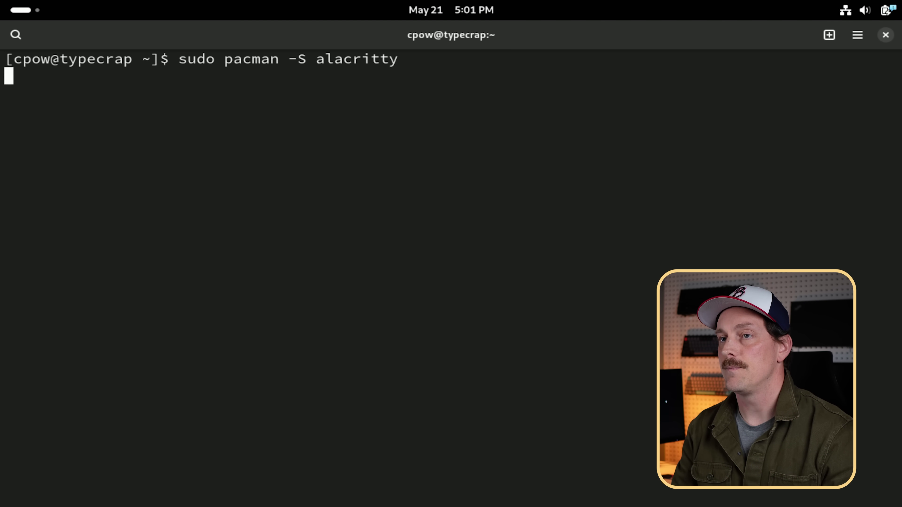
Step: Finish installing alacritty by submitting the sudo password and answering y
key("Return")
type("y")
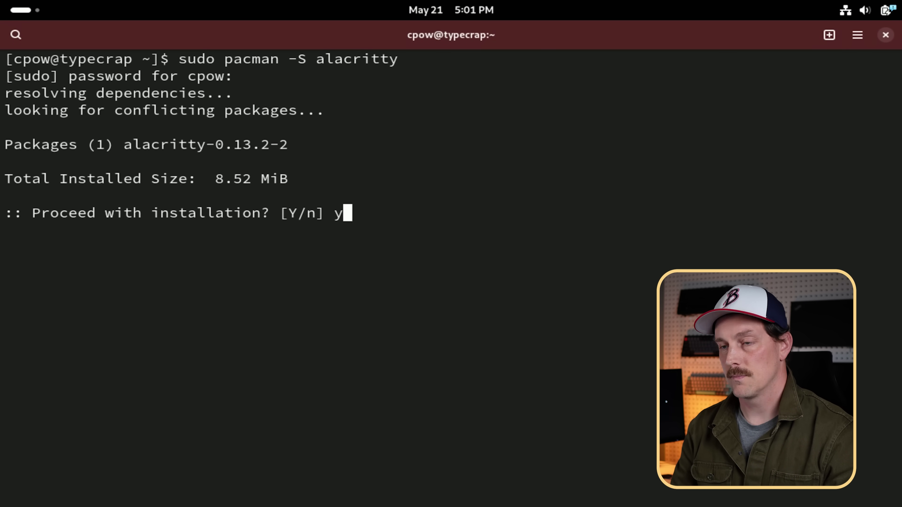
key("Return")
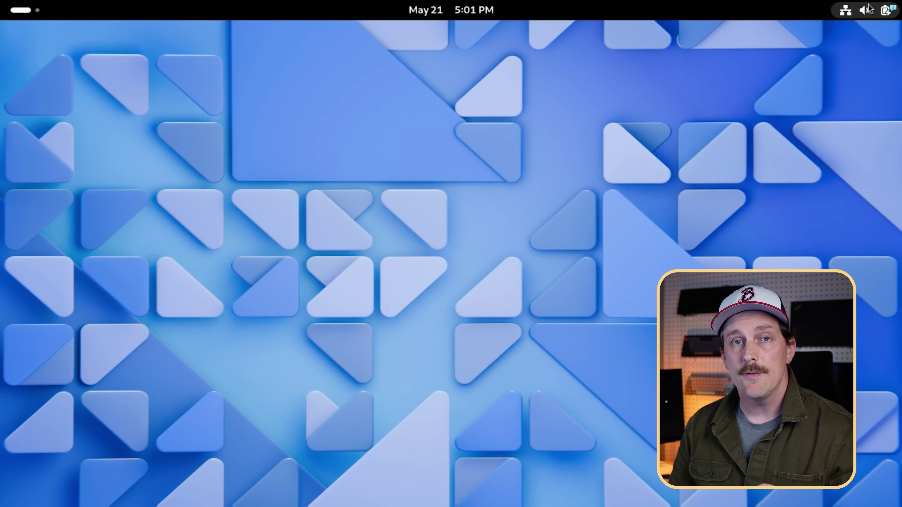
Step: Log out of GNOME via Power Off > Log Out and pick the i3 session
left_click(868, 8)
left_click(867, 48)
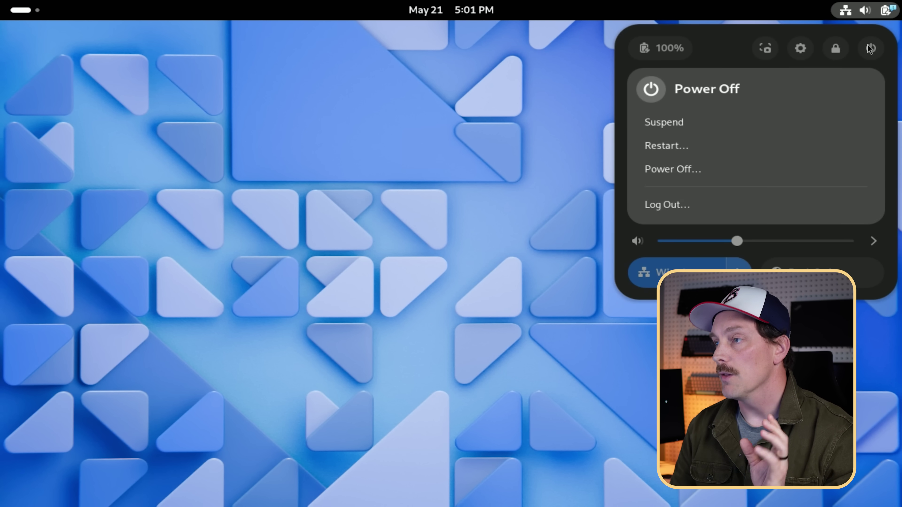
left_click(727, 207)
left_click(537, 240)
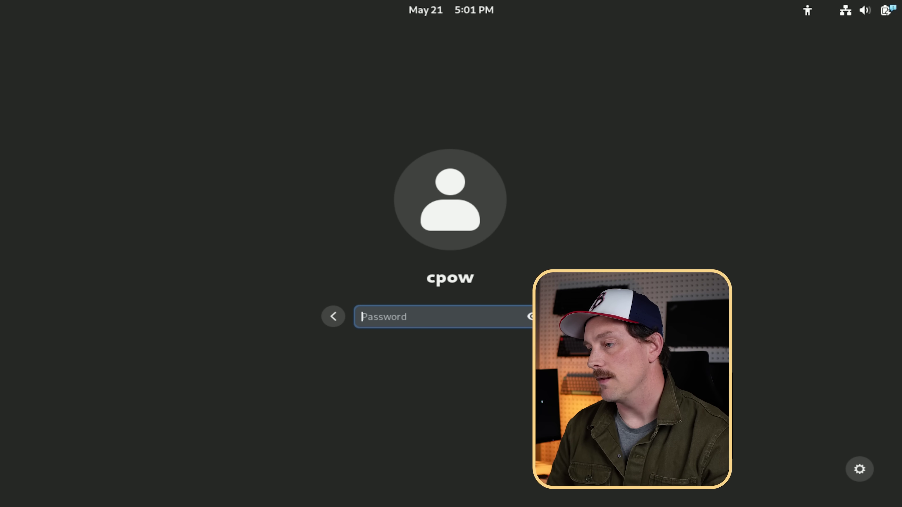
left_click(859, 469)
left_click(817, 445)
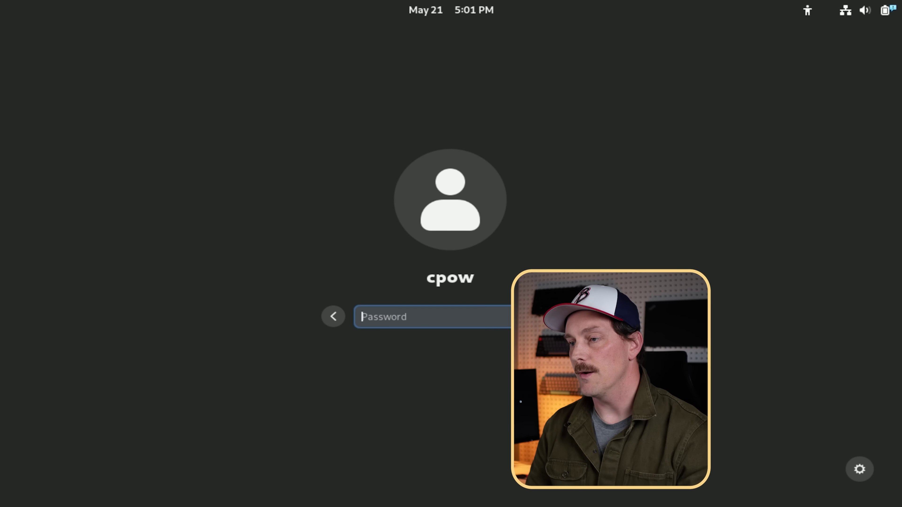
Step: Submit the account password to log into the i3 session
key("Return")
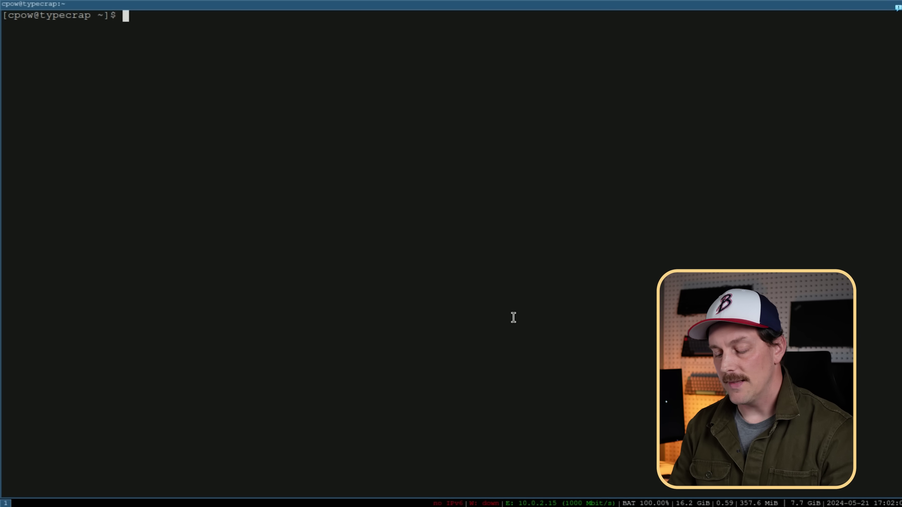
Step: Install dmenu with sudo pacman -S dmenu, then test it with Mod+D and Esc
type("sudo pacman -S dmenu")
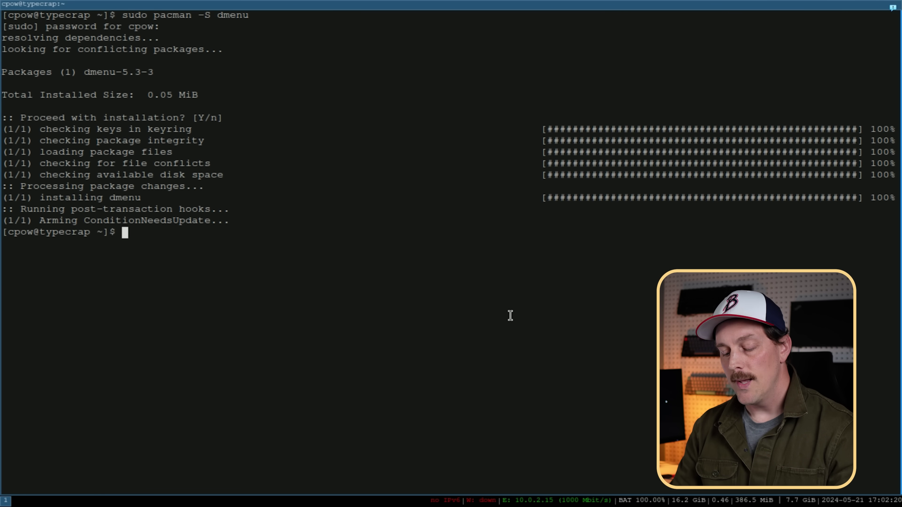
key("super+d")
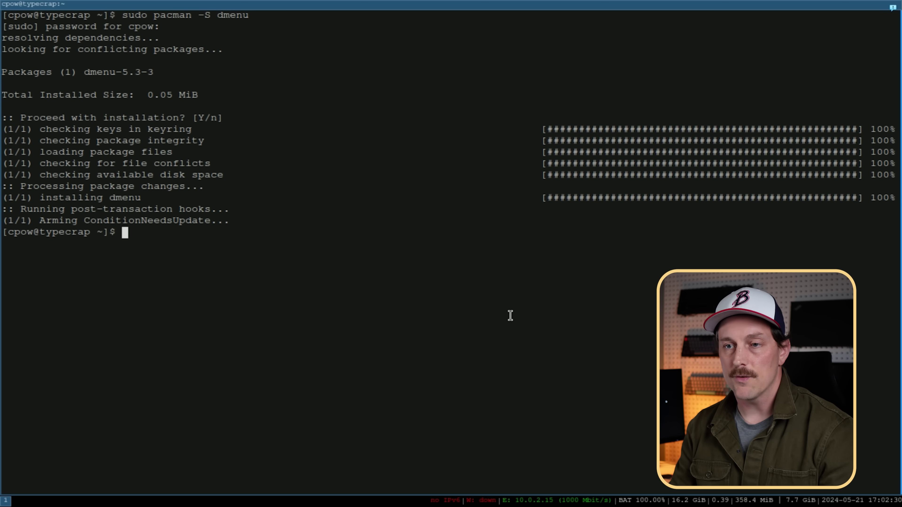
key("Escape")
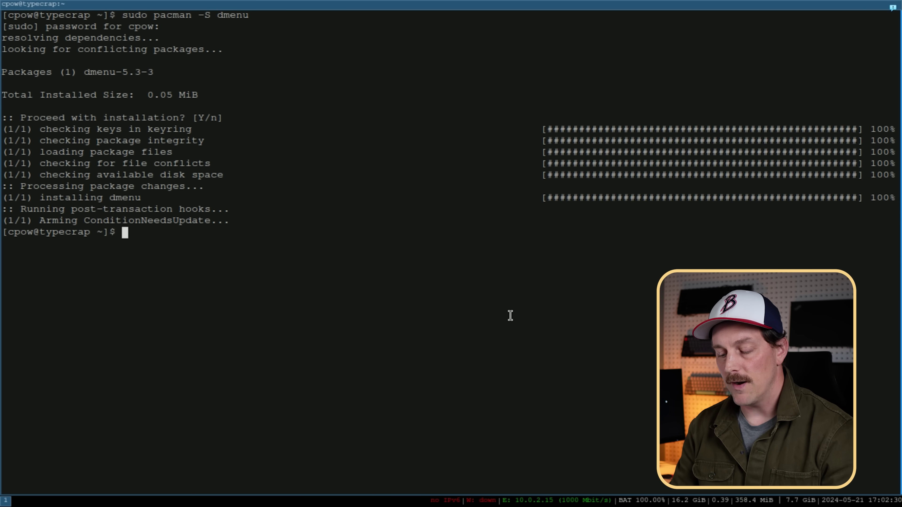
Step: Run sudo pacman -S firefox and confirm the installation
type("sudo pacman -S firef")
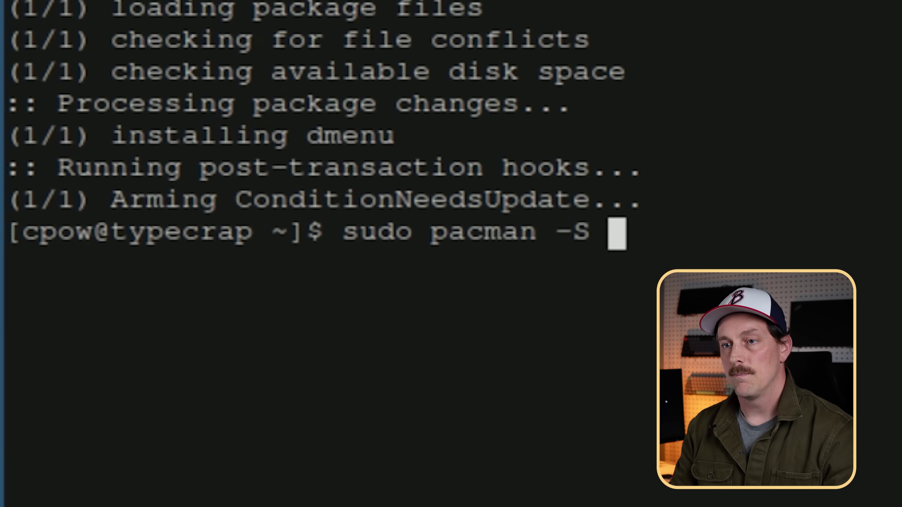
type("ox")
key("Return")
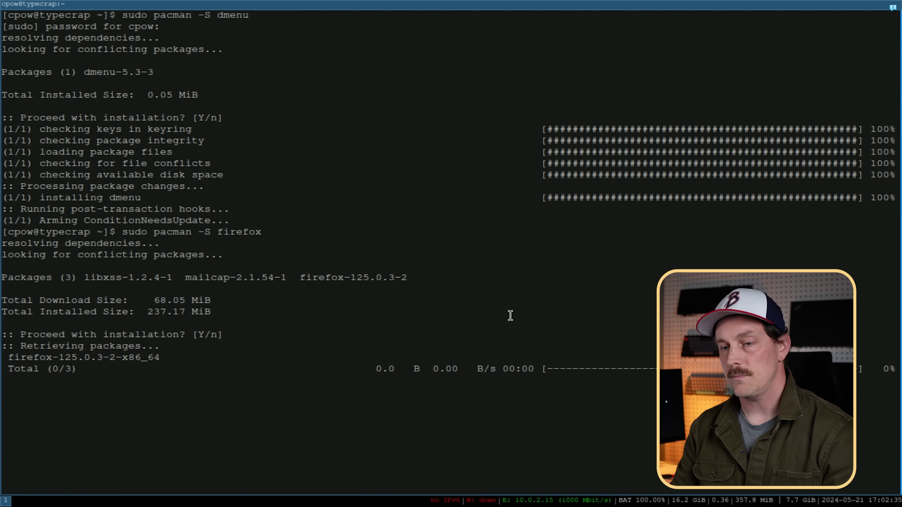
key("Return")
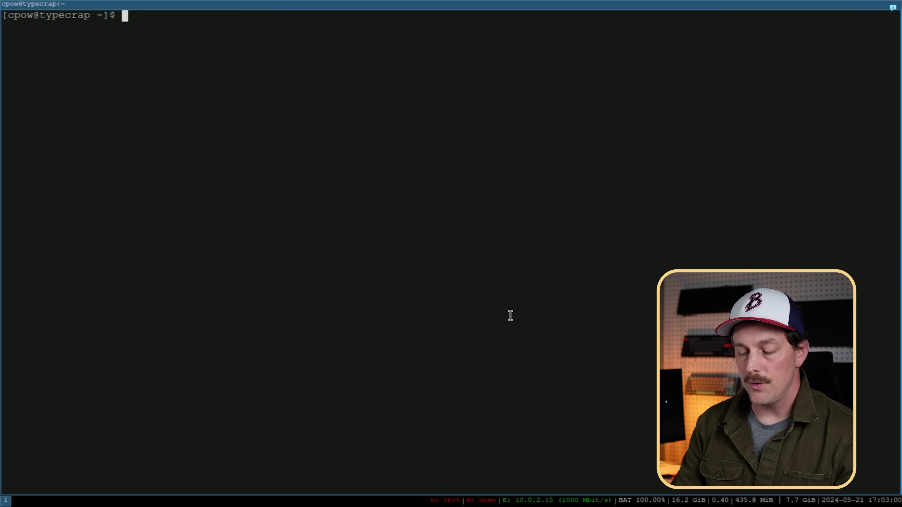
Step: Launch Firefox from dmenu by filtering for 'fire'
key("super+d")
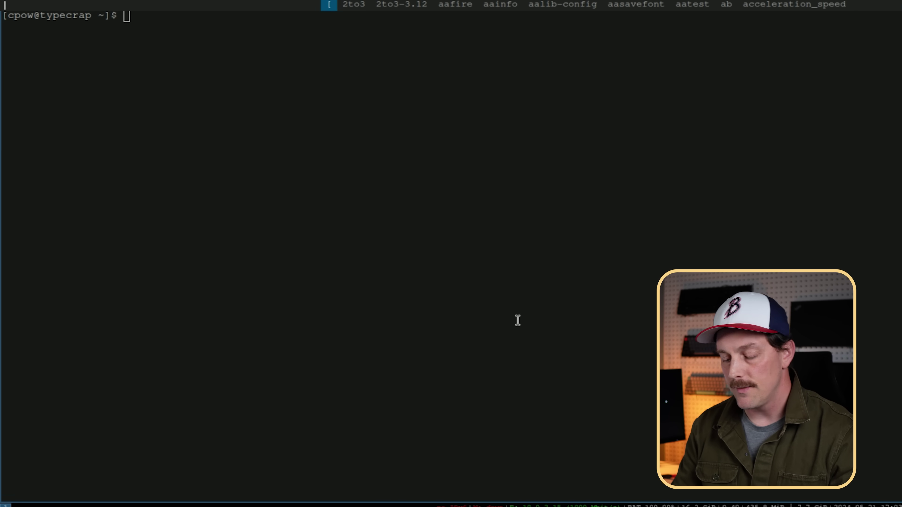
type("fire")
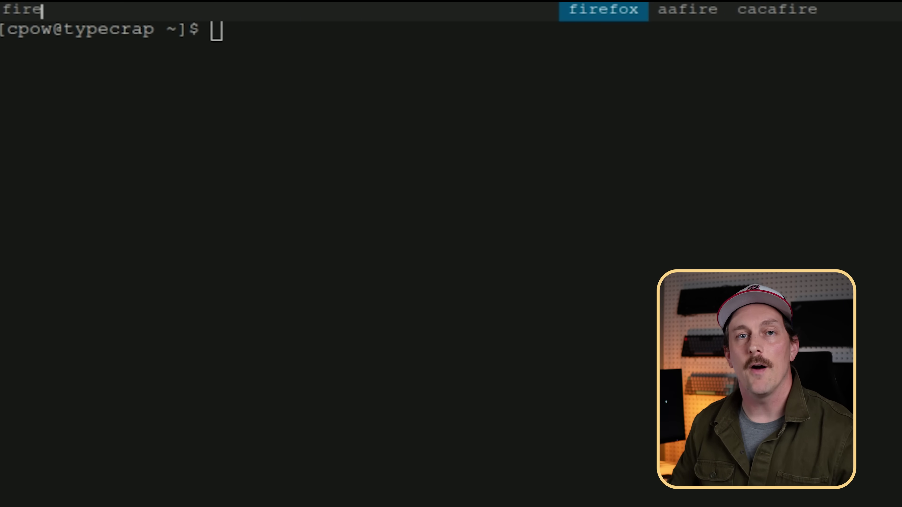
key("Return")
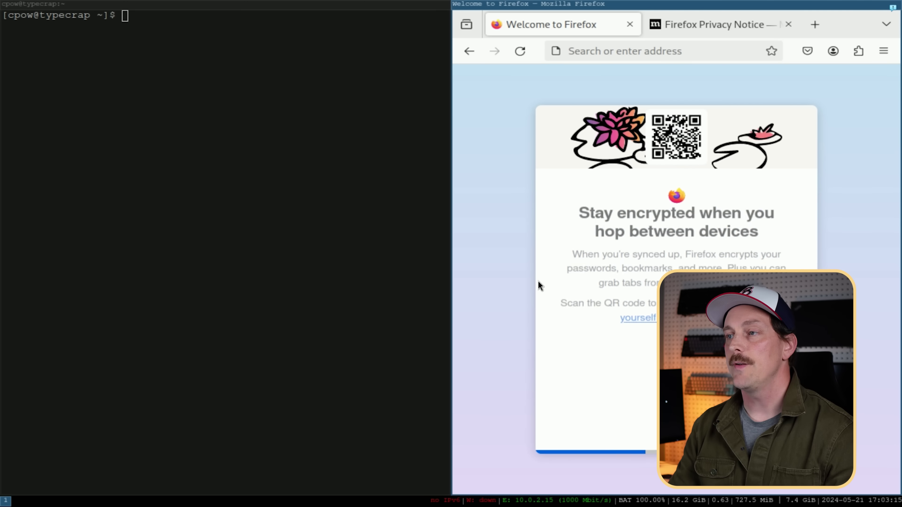
Step: Close the Privacy Notice tab, toggle focus with Mod+Left/Right, then click Firefox to focus it
left_click(788, 25)
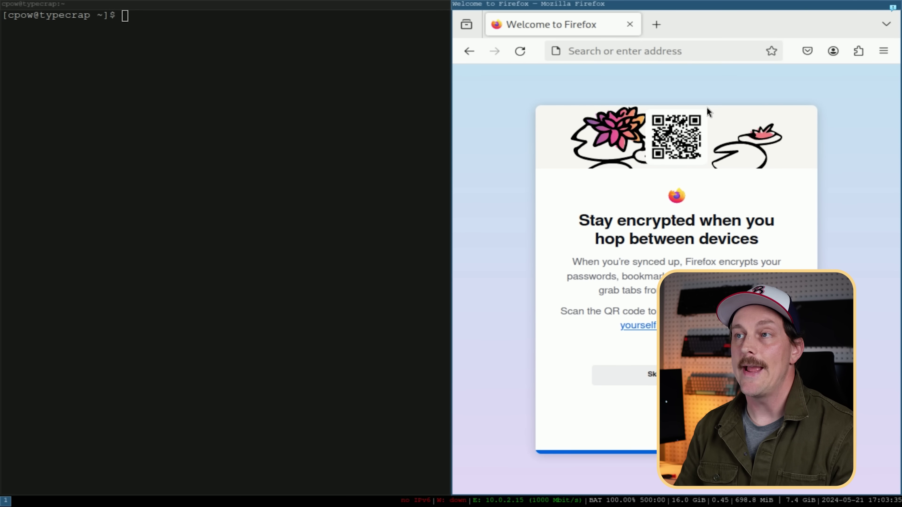
key("super+Left")
key("super+Right")
key("super+Left")
key("super+Right")
key("super+Left")
key("super+Right")
key("super+Left")
key("super+Right")
key("super+Left")
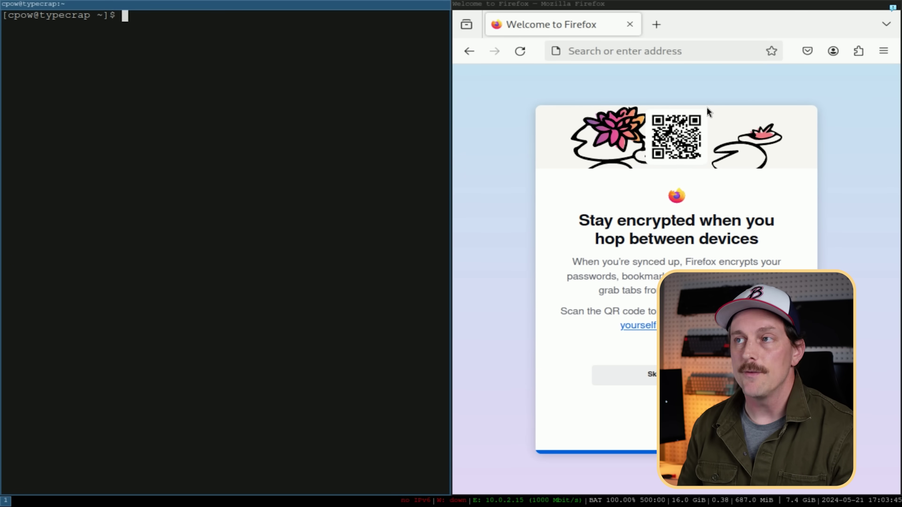
left_click(707, 107)
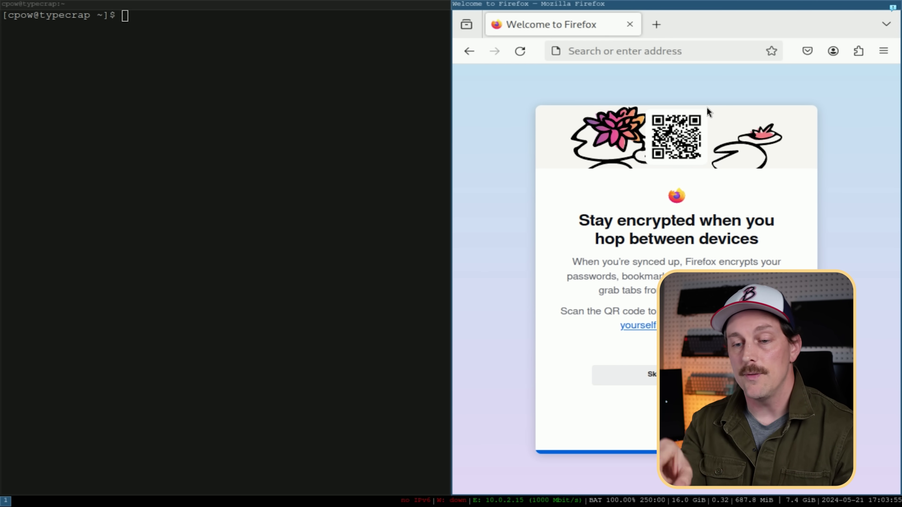
Step: Open a new terminal on the empty workspace 2
key("super+2")
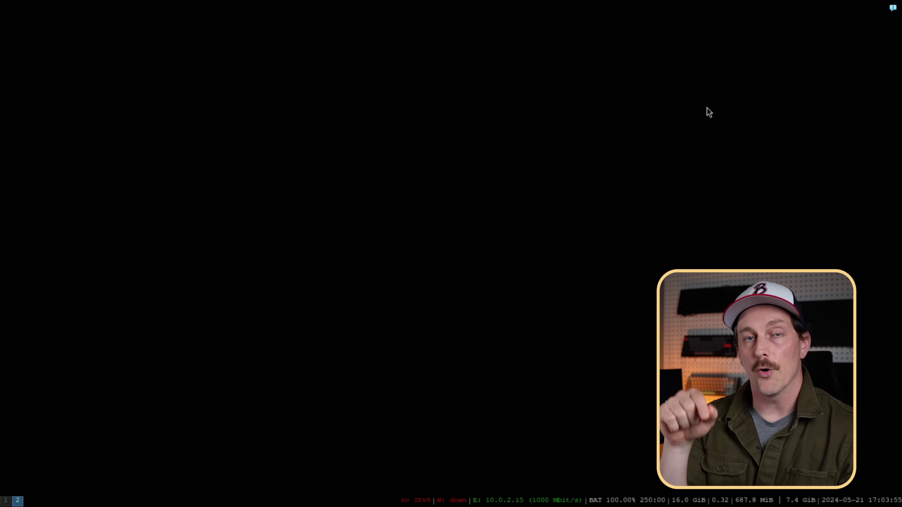
key("super+1")
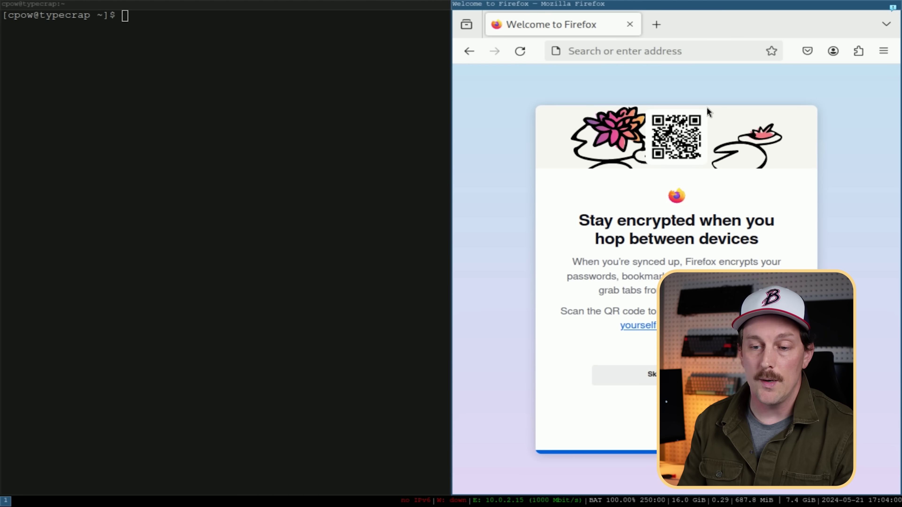
key("super+2")
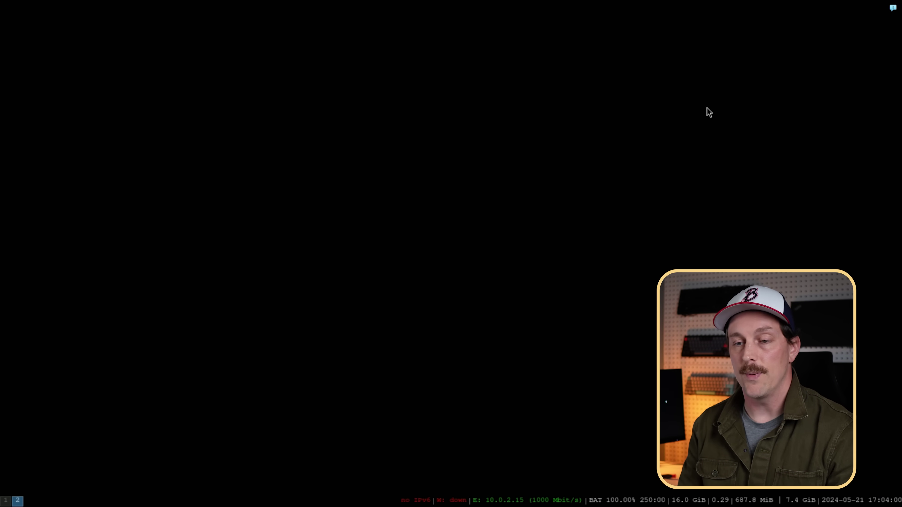
key("super+Return")
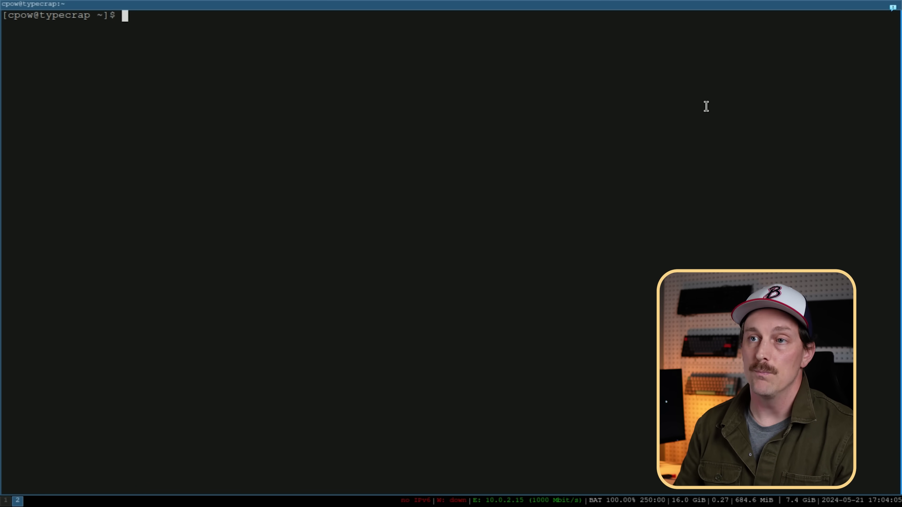
Step: Flip between workspaces 1 and 2 with Mod+1 and Mod+2, ending on workspace 1
key("super+1")
key("super+2")
key("super+1")
key("super+2")
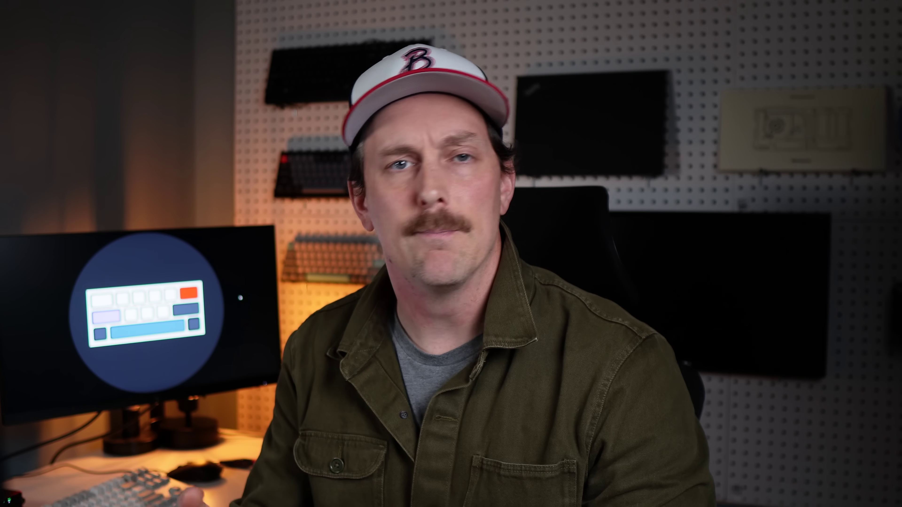
key("super+1")
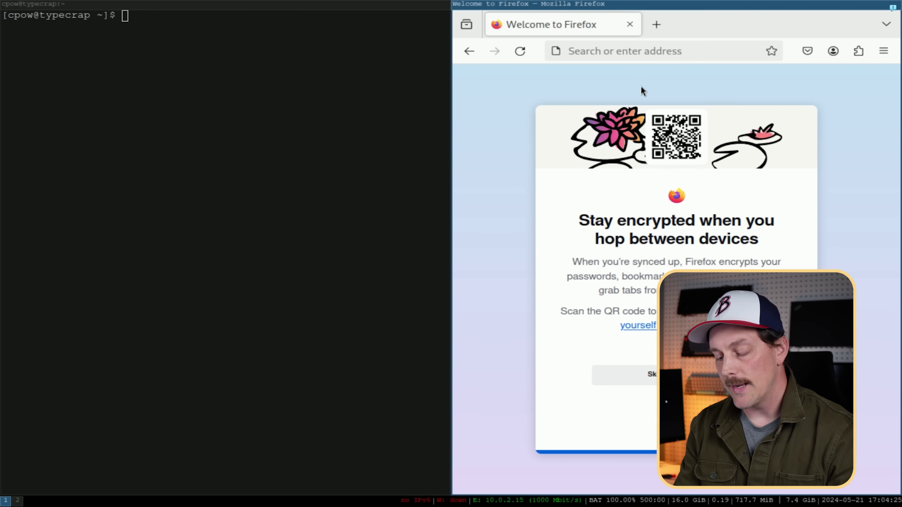
key("super+shift+Left")
key("F11")
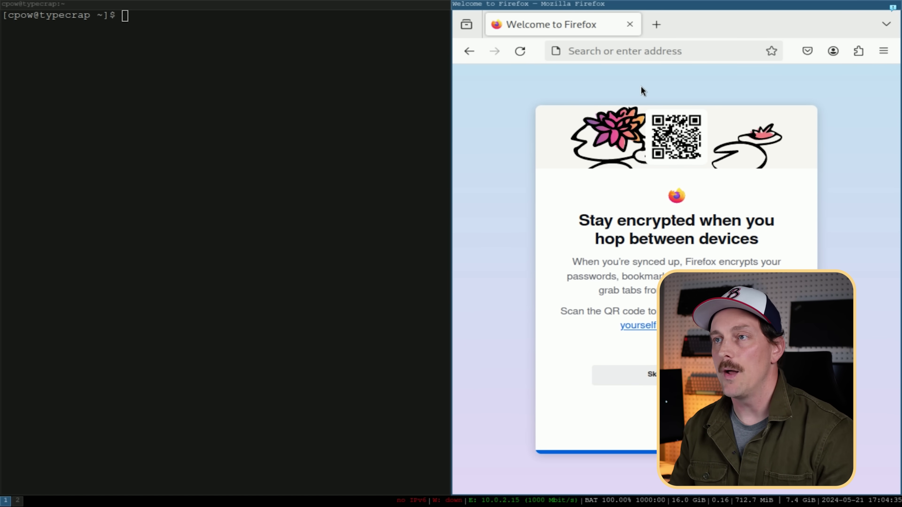
key("super+w")
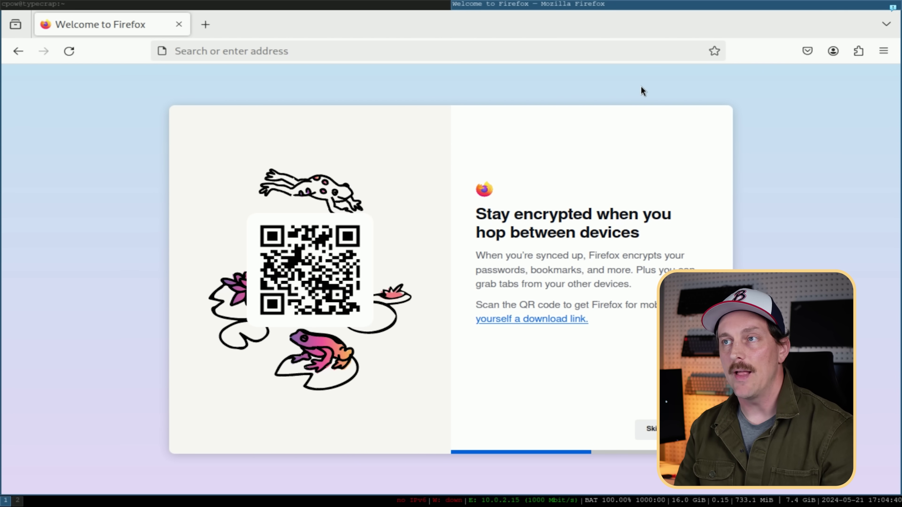
key("super+Left")
key("super+Right")
key("super+Left")
key("super+Right")
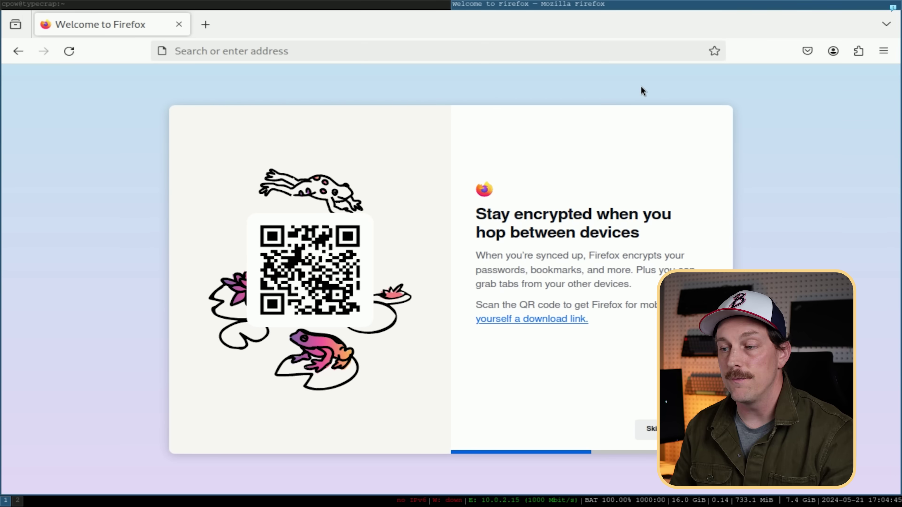
key("super+Left")
key("super+Right")
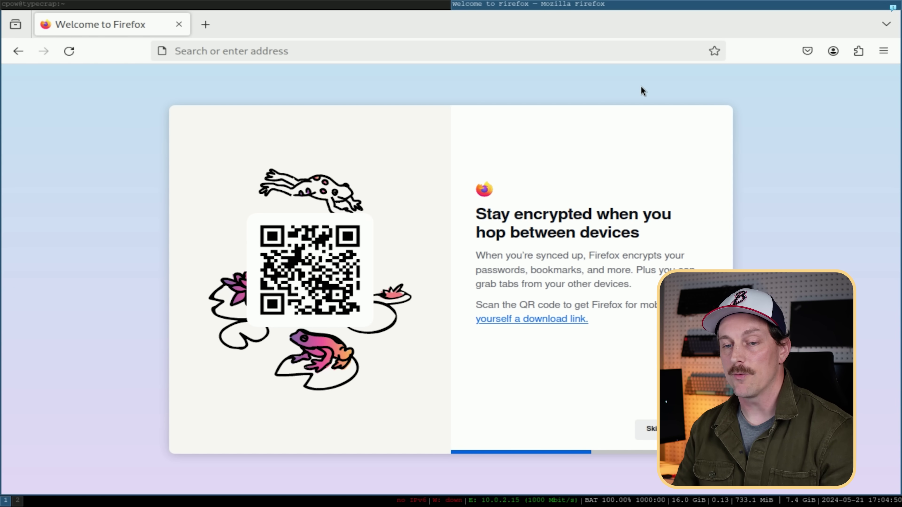
key("super+2")
key("super+1")
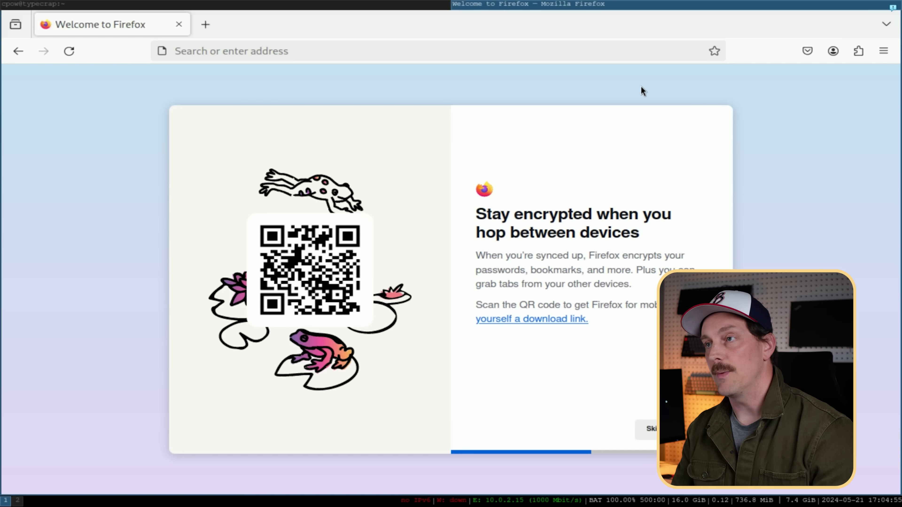
key("super+2")
key("super+1")
key("super+2")
key("super+1")
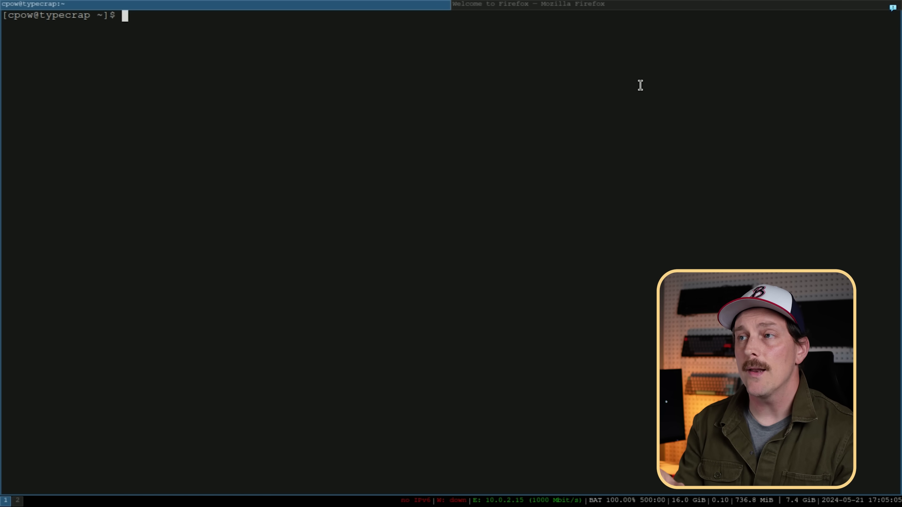
key("super+e")
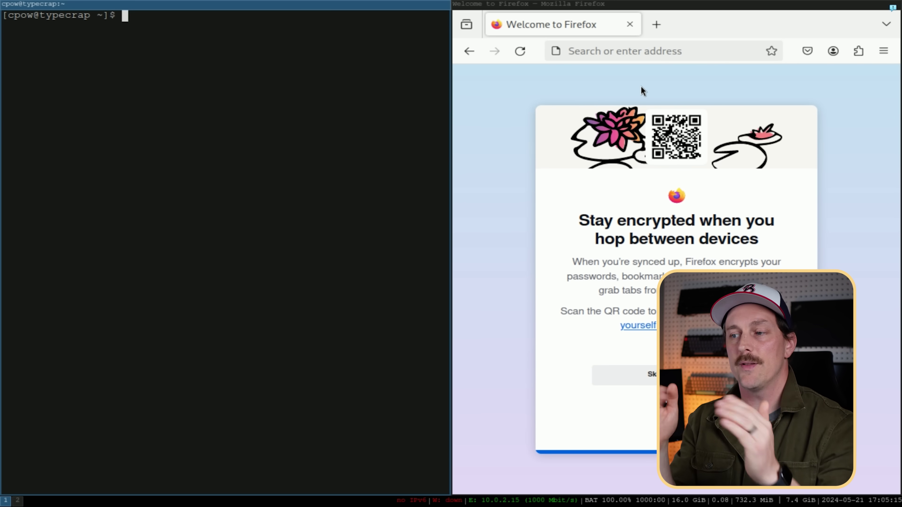
Step: Toggle the split orientation with Mod+E, focus Firefox, and open a third terminal to its right
key("super+e")
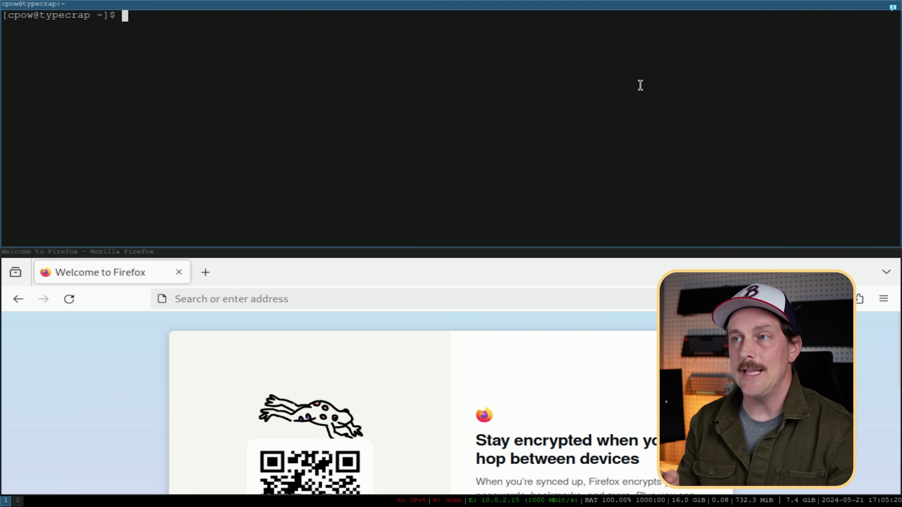
key("super+e")
key("super+e")
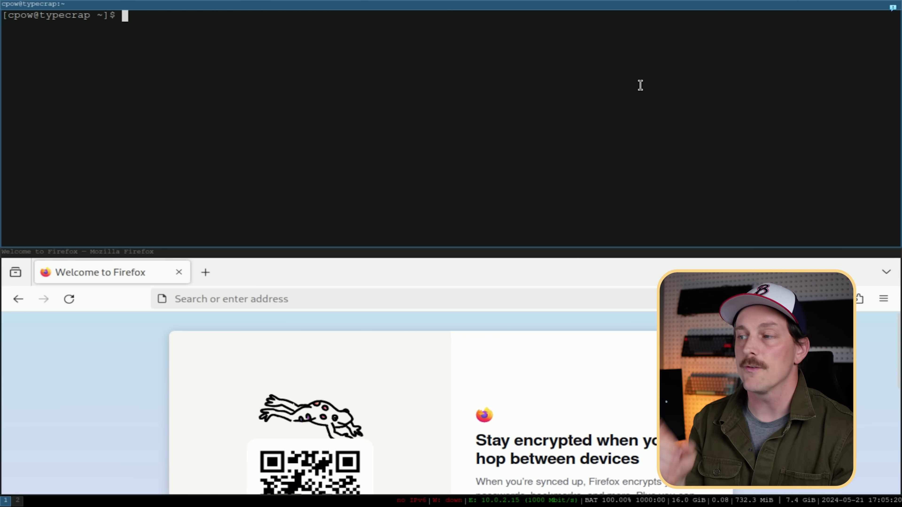
key("super+e")
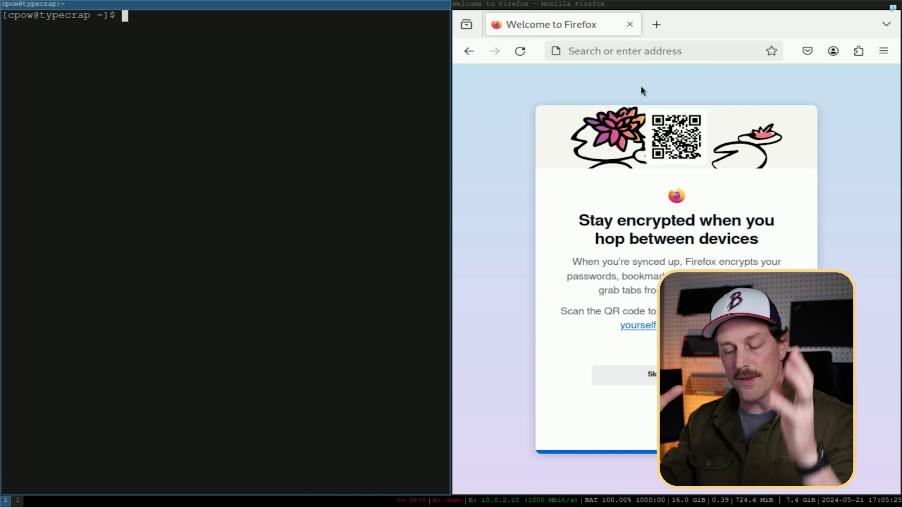
key("super+Right")
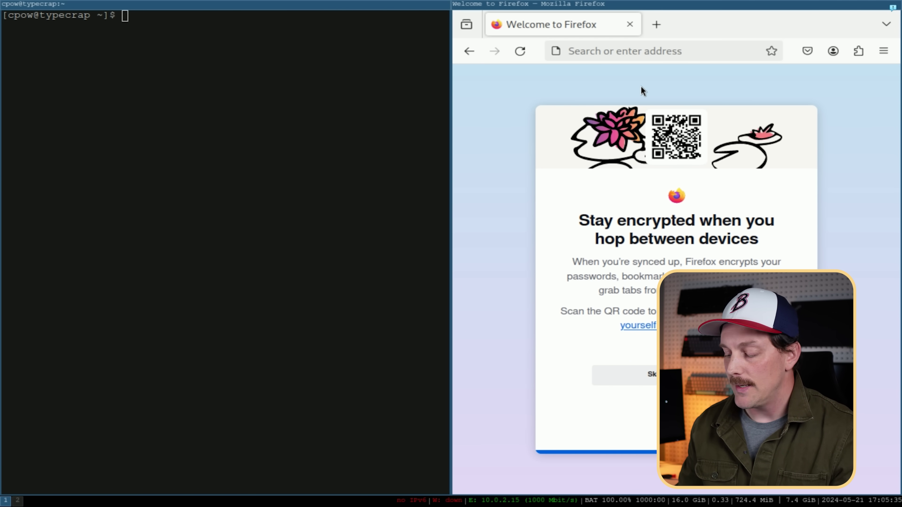
key("super+Return")
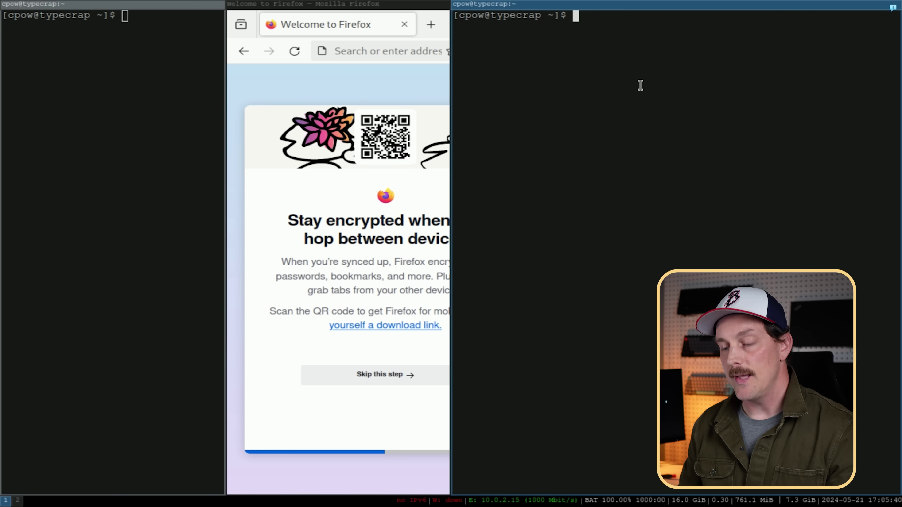
Step: Move the new terminal to a full-width bottom row and close it with exit
key("super+shift+Down")
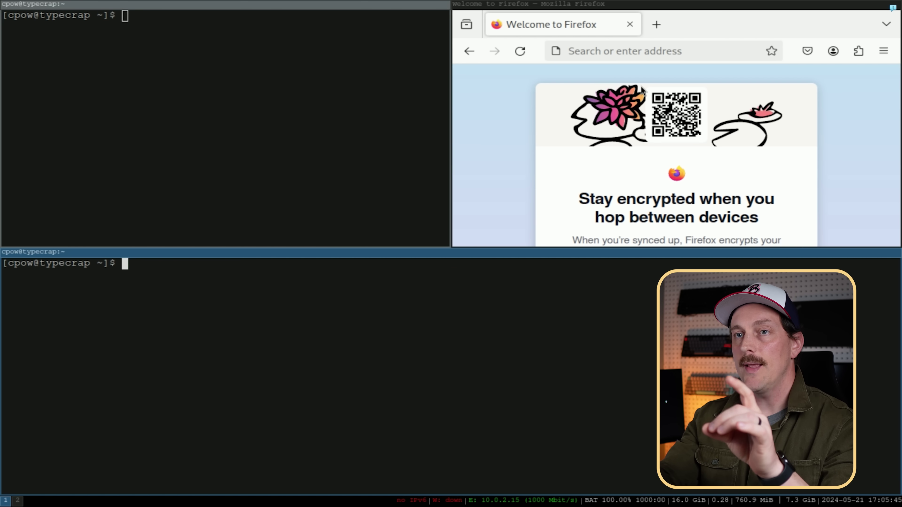
type("exit")
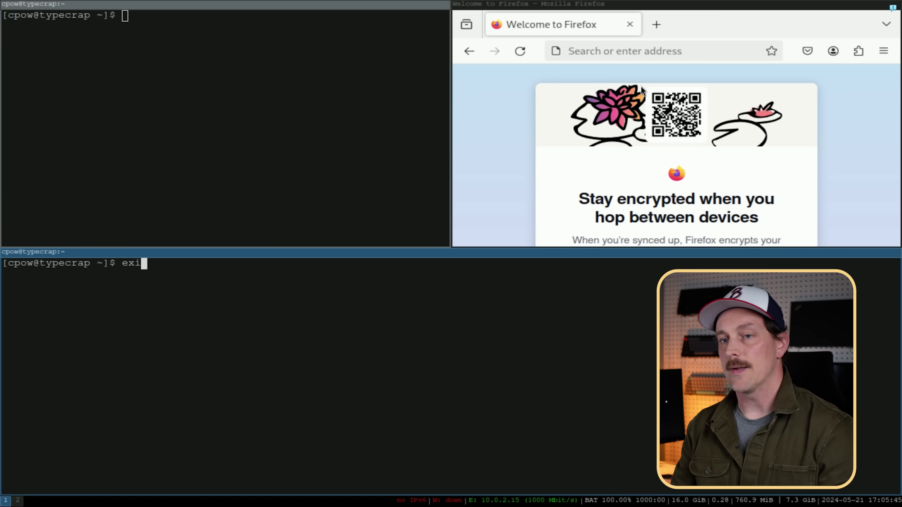
key("Return")
Step: Kill Firefox with Mod+Shift+Q and close the last terminal with exit
key("super+shift+q")
type("exit")
key("Return")
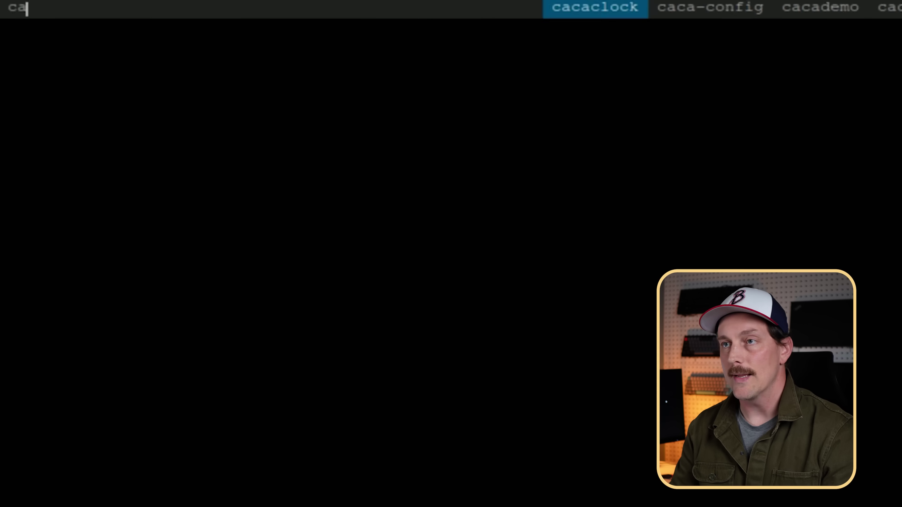
Step: Launch GNOME Calculator from dmenu, float it as a small centred window, then tile it full-screen again
type("lcula")
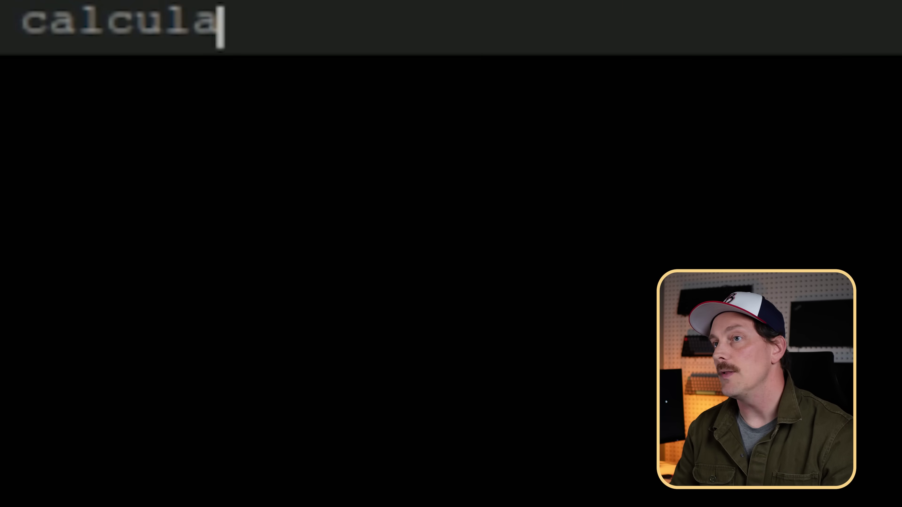
key("Return")
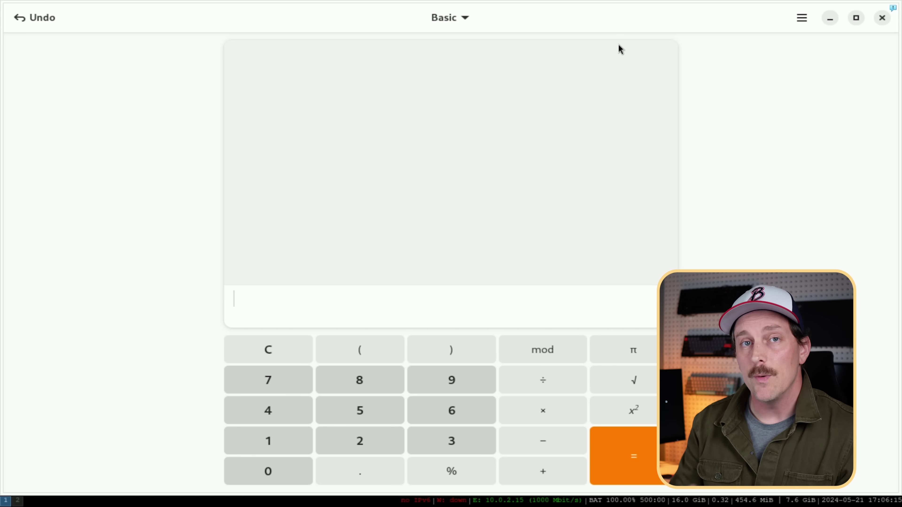
key("super+shift+space")
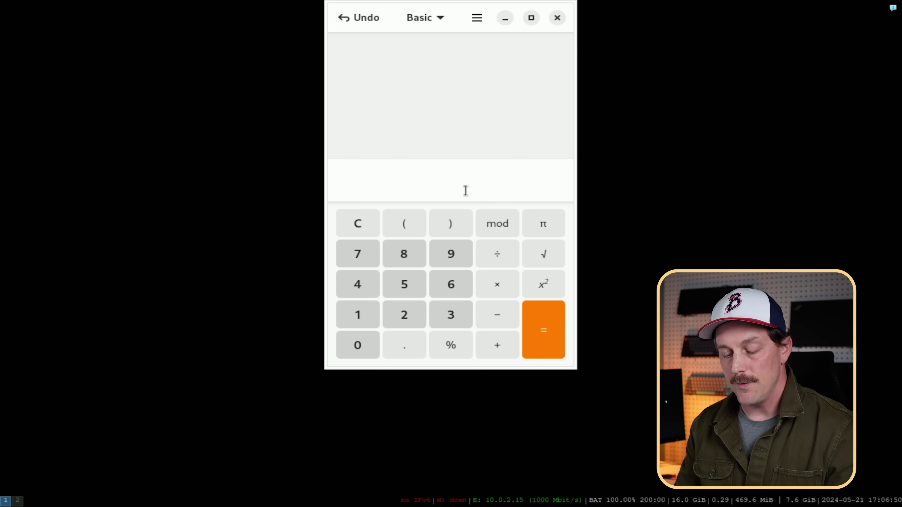
key("super+shift+space")
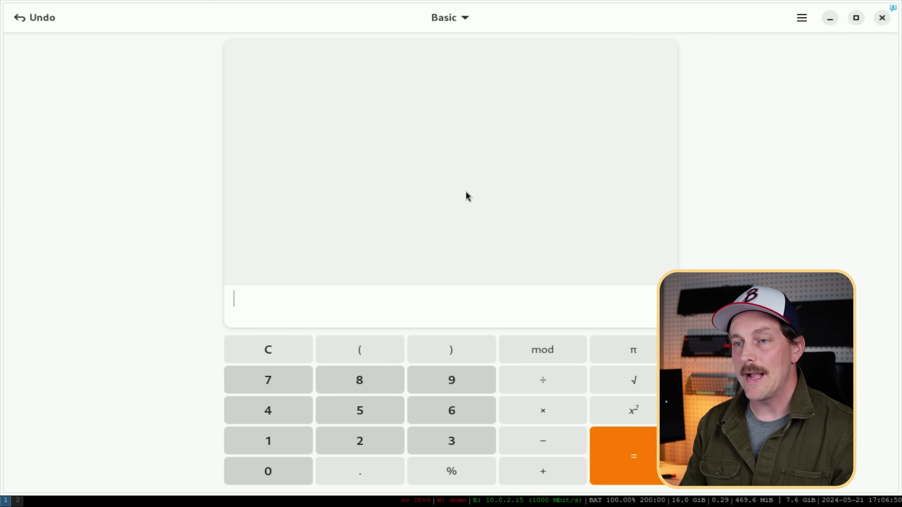